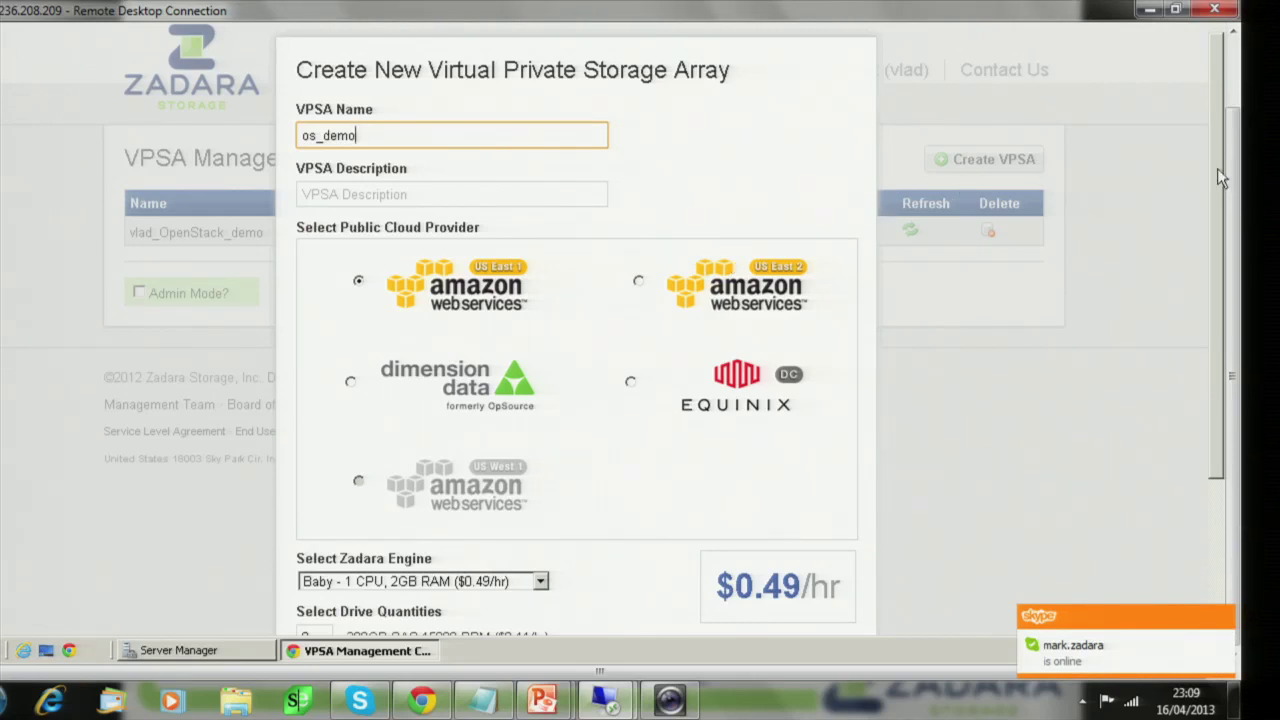
- Select Amazon Web Services US East 2 as the provider and the Basic - 2 CPU, 4GB RAM engine for the os_demo VPSA
left_click_drag(1220, 148, 1216, 204)
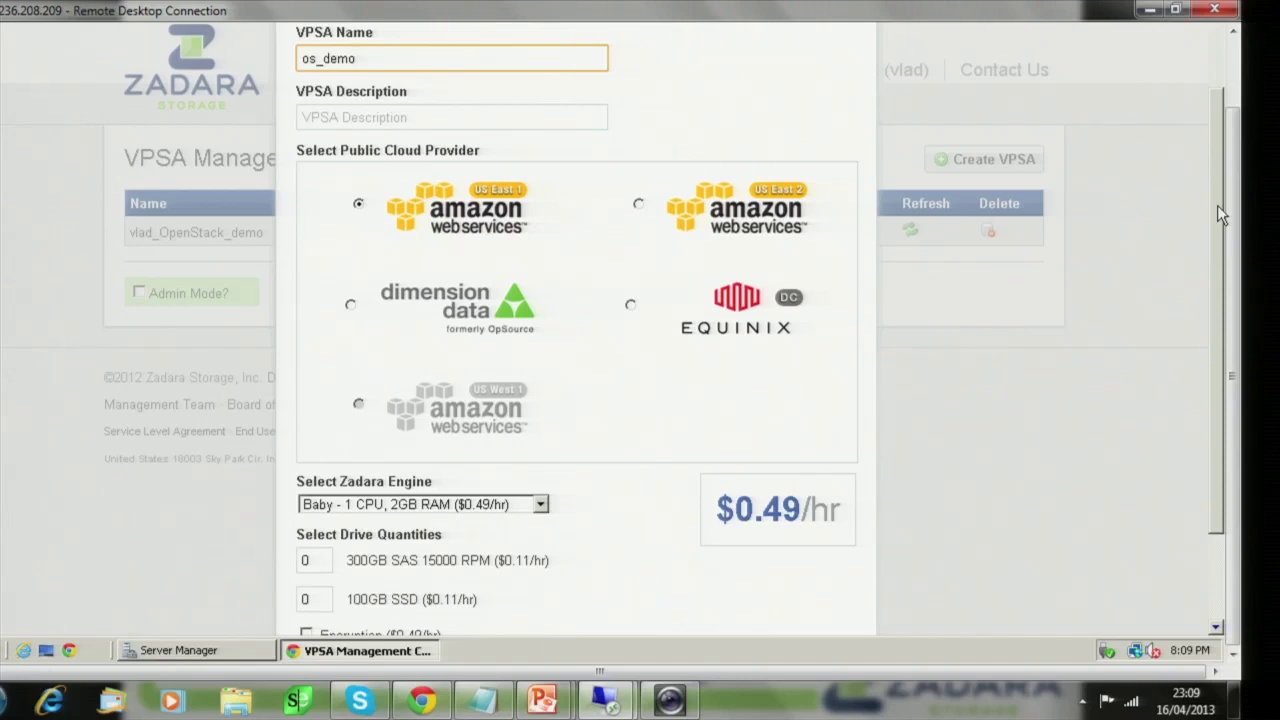
left_click(653, 210)
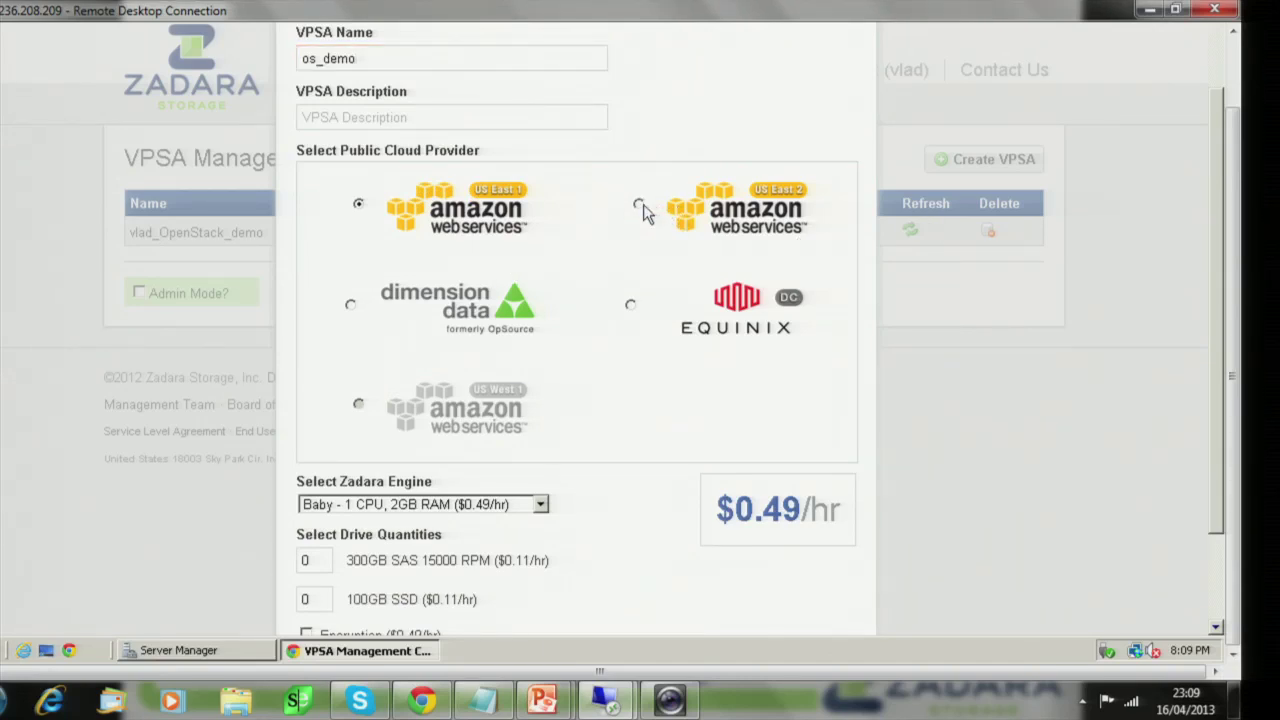
left_click(640, 204)
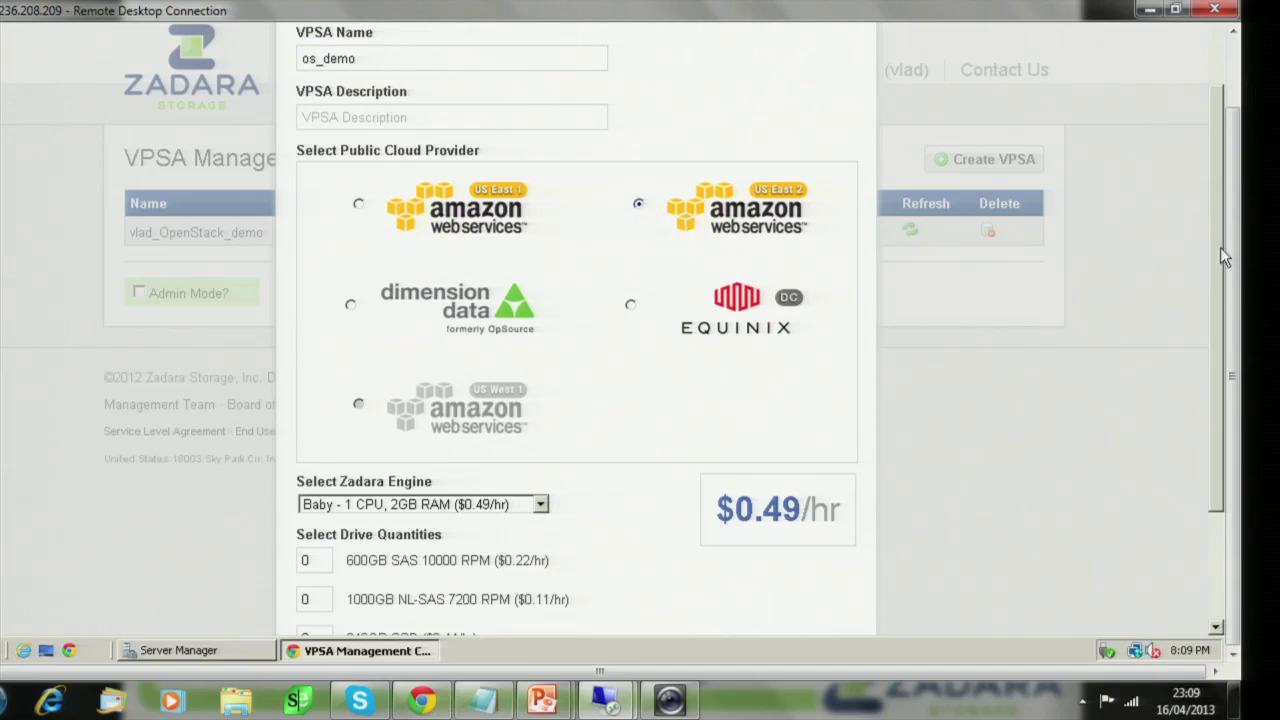
left_click_drag(1219, 257, 1219, 361)
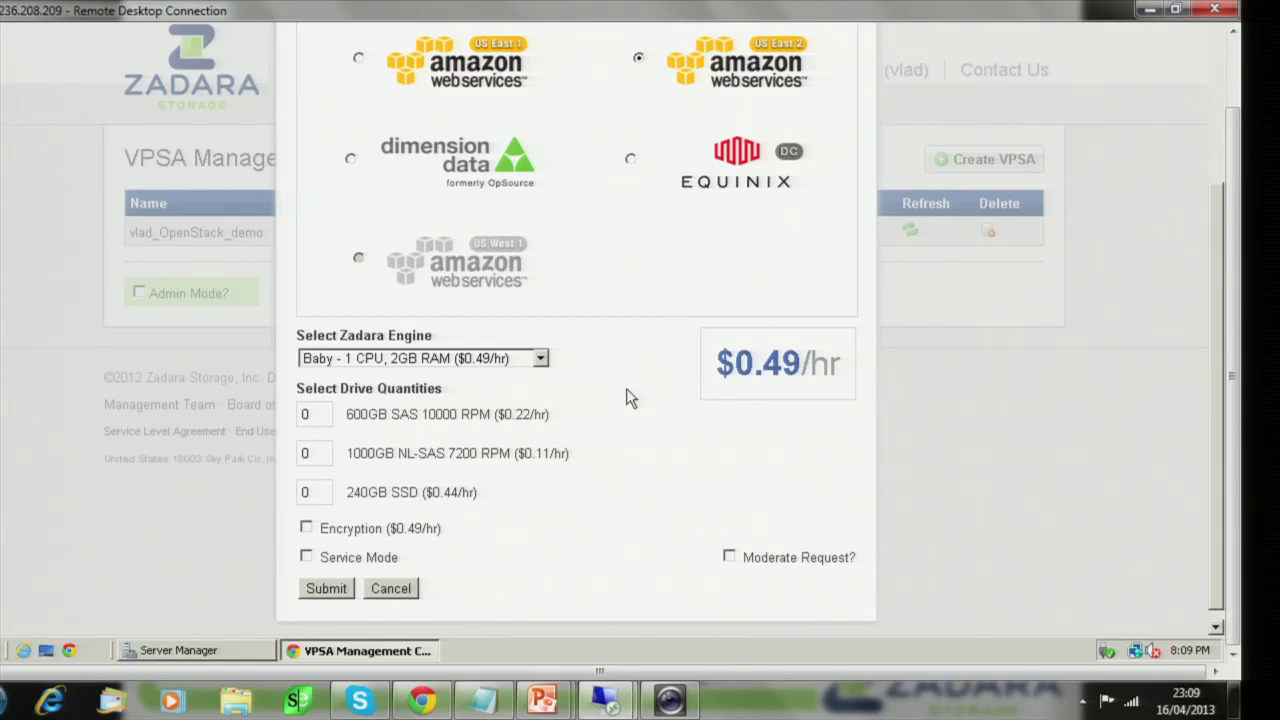
left_click(540, 360)
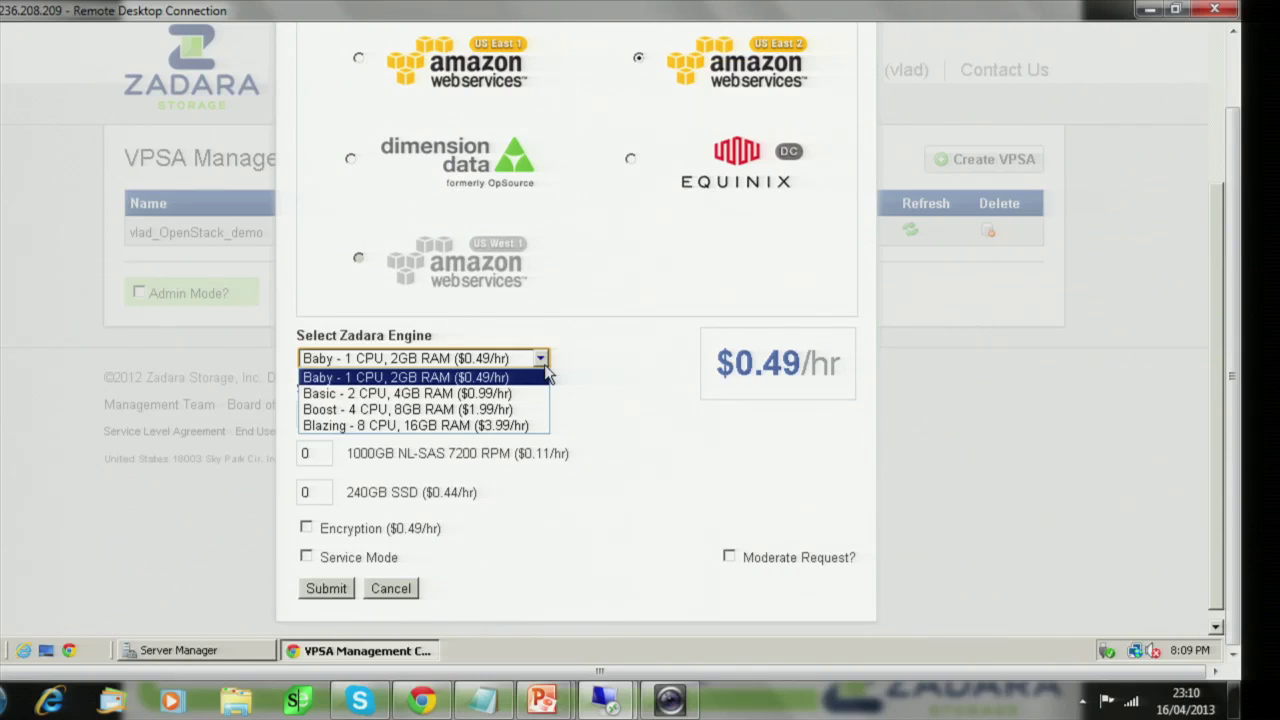
left_click(480, 394)
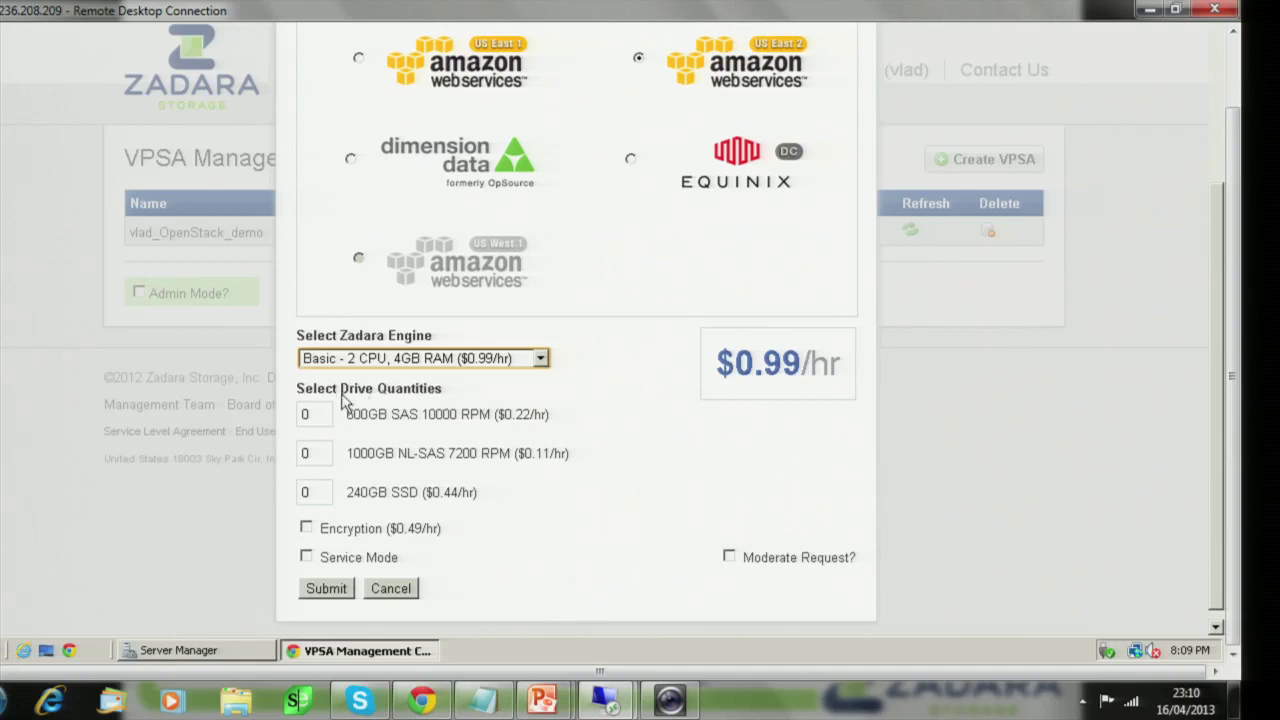
- Set the 600GB SAS 10000 RPM drive quantity to 3 and submit the new VPSA for creation
left_click(313, 416)
key("BackSpace")
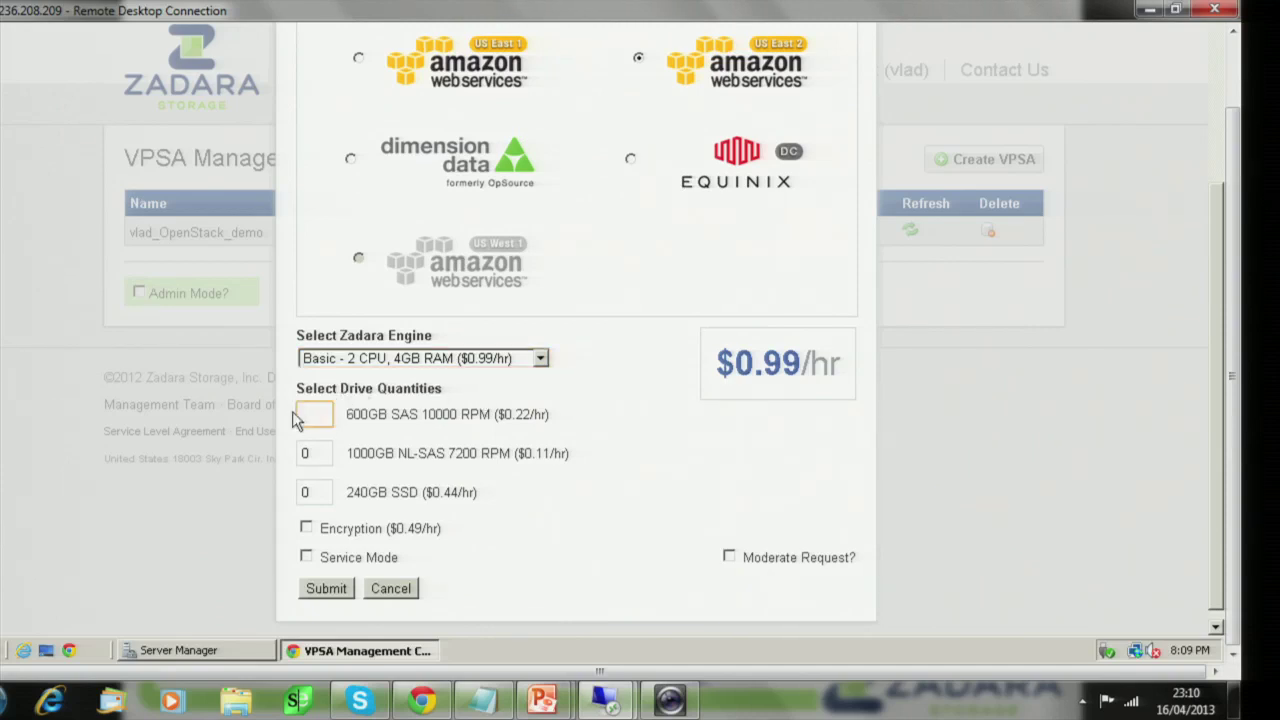
type("3")
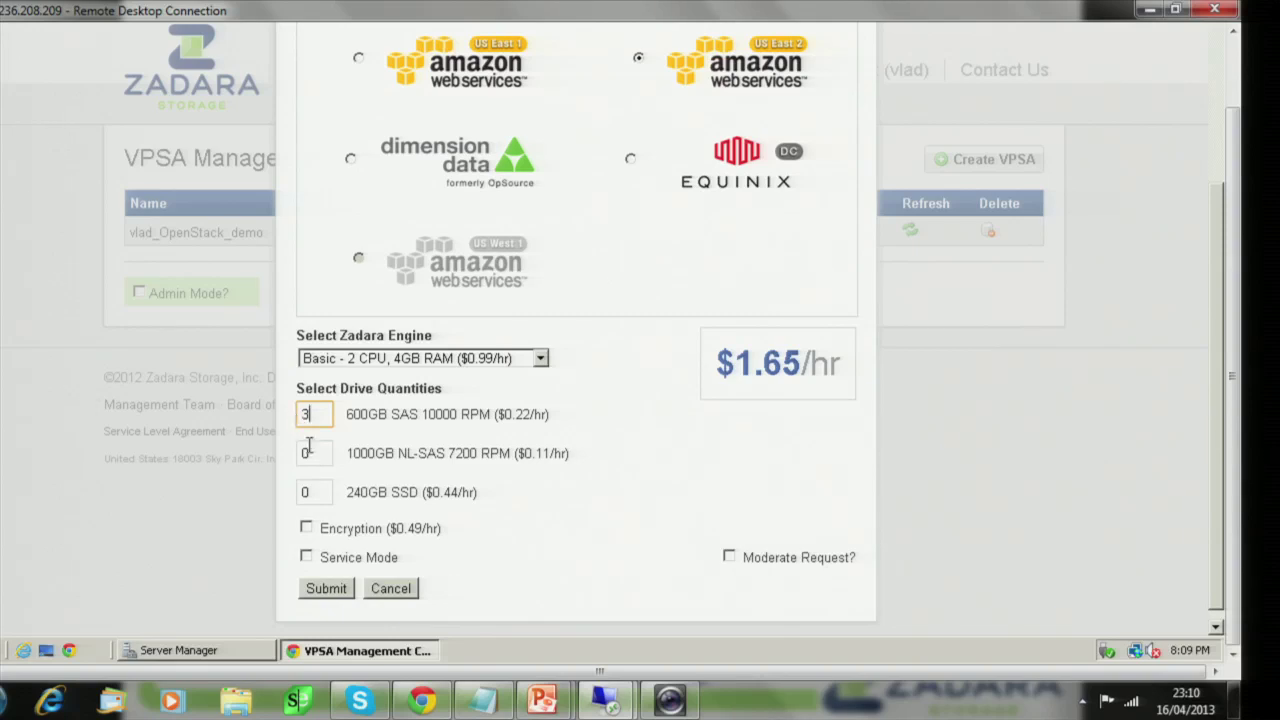
left_click(330, 589)
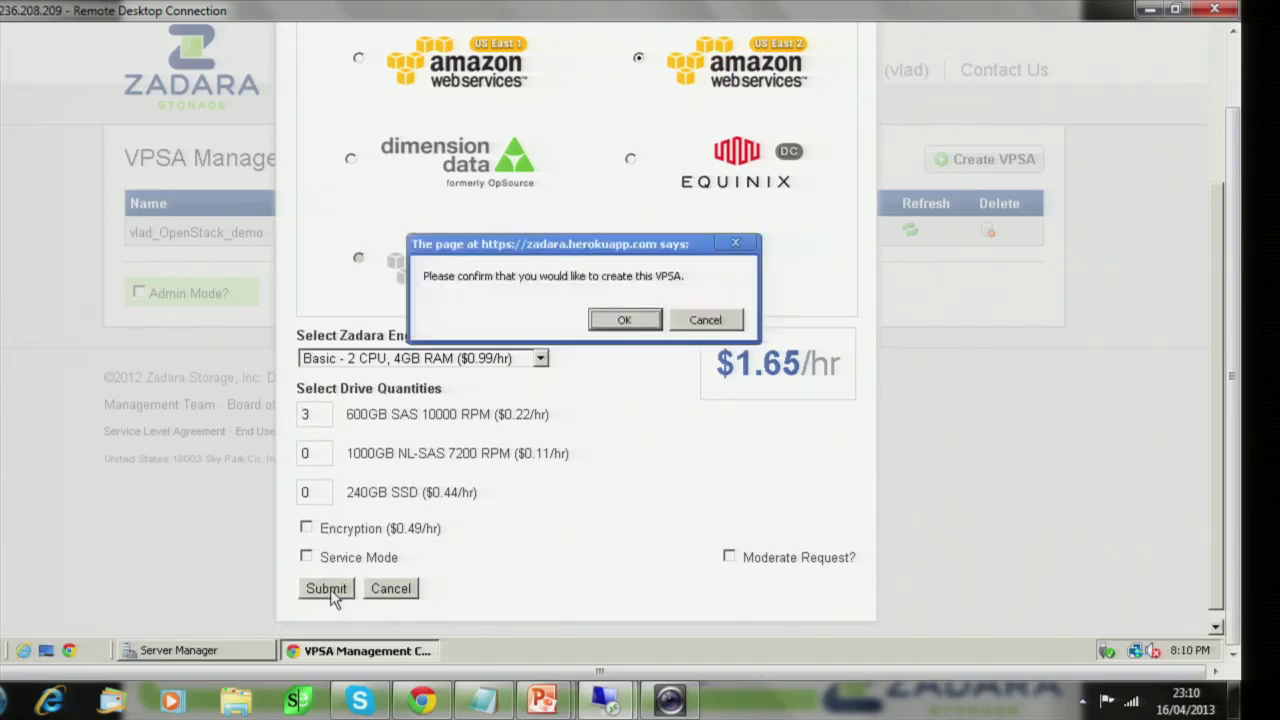
left_click(636, 320)
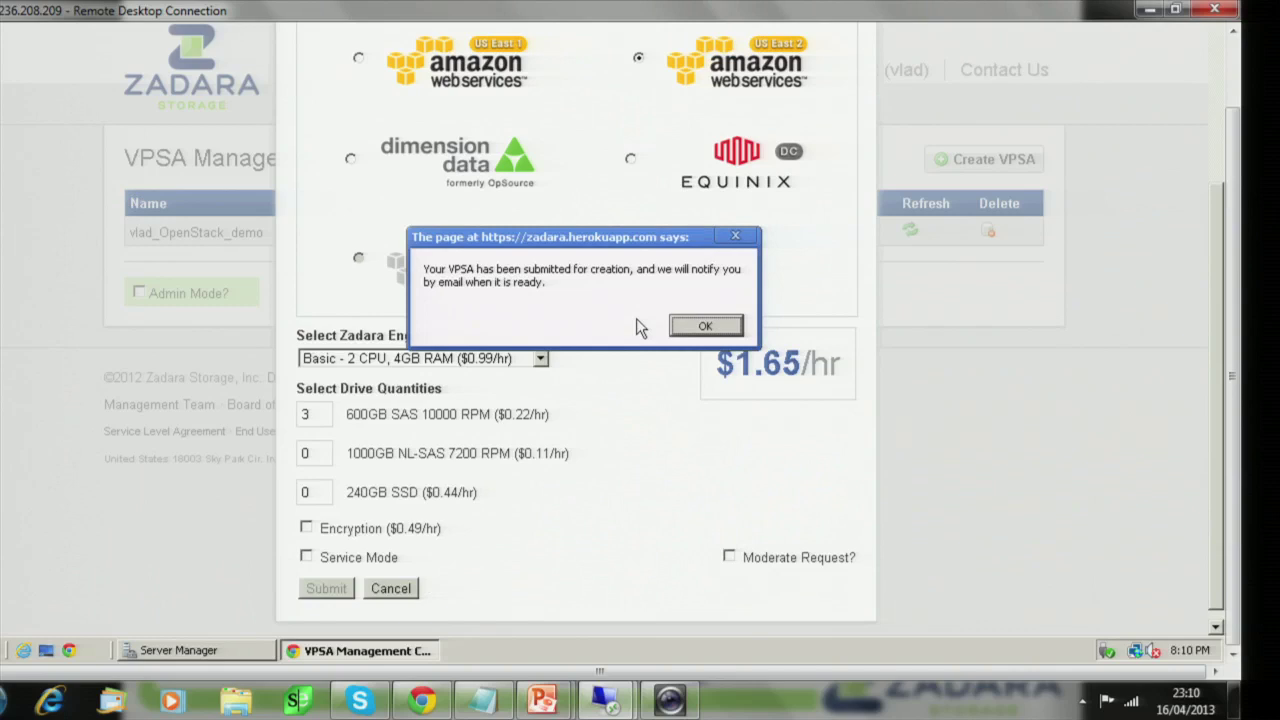
left_click(725, 327)
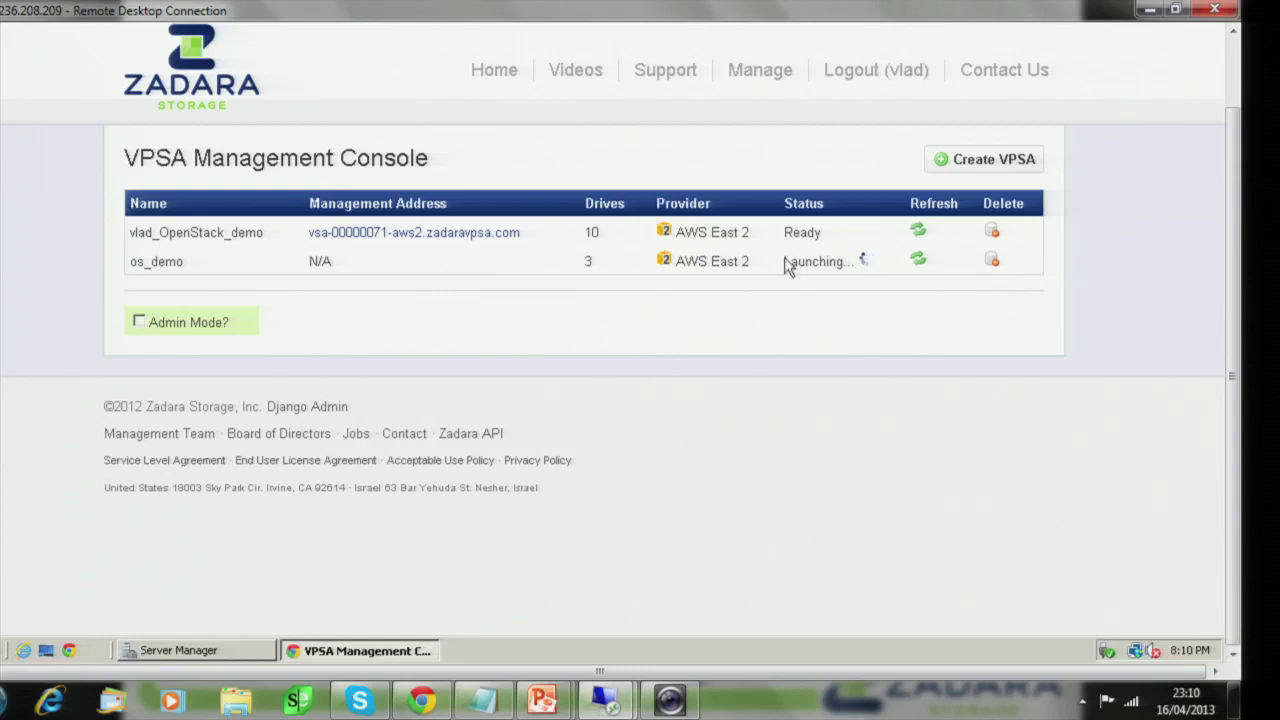
- Remove drive-001 from the drives of the existing OpenStack demo VPSA in the VPSA GUI
left_click(1232, 37)
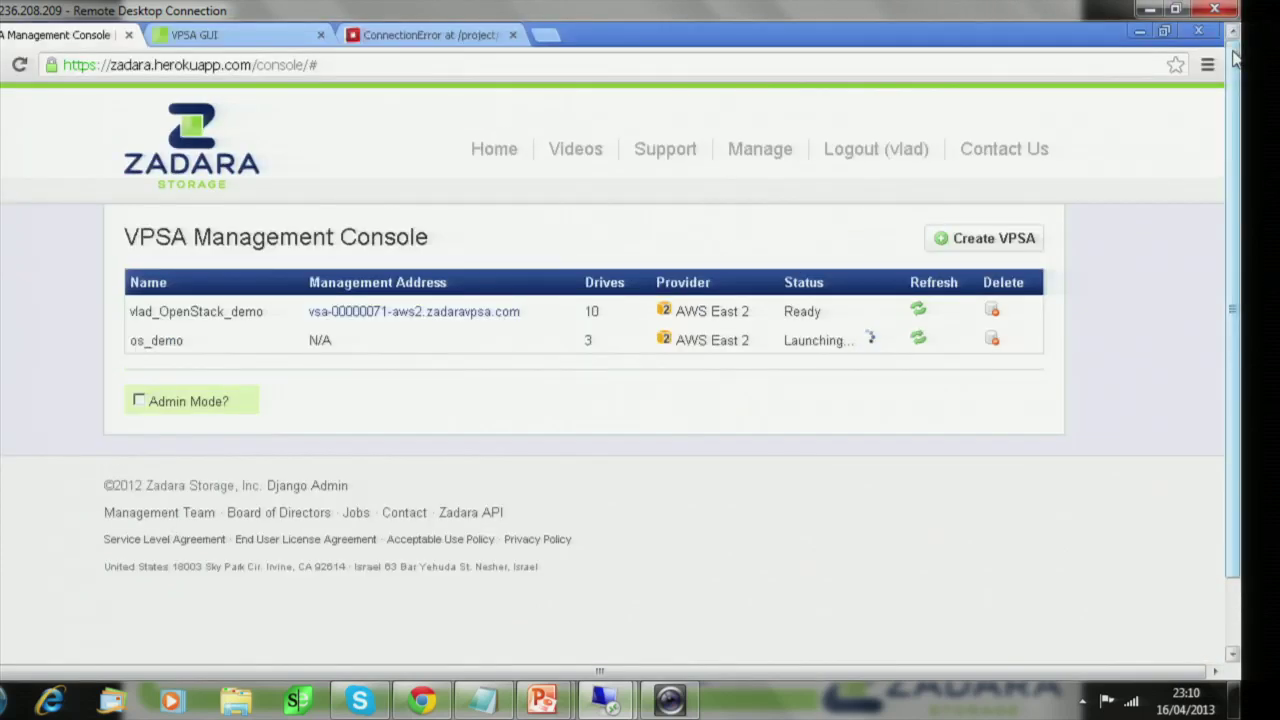
left_click(259, 33)
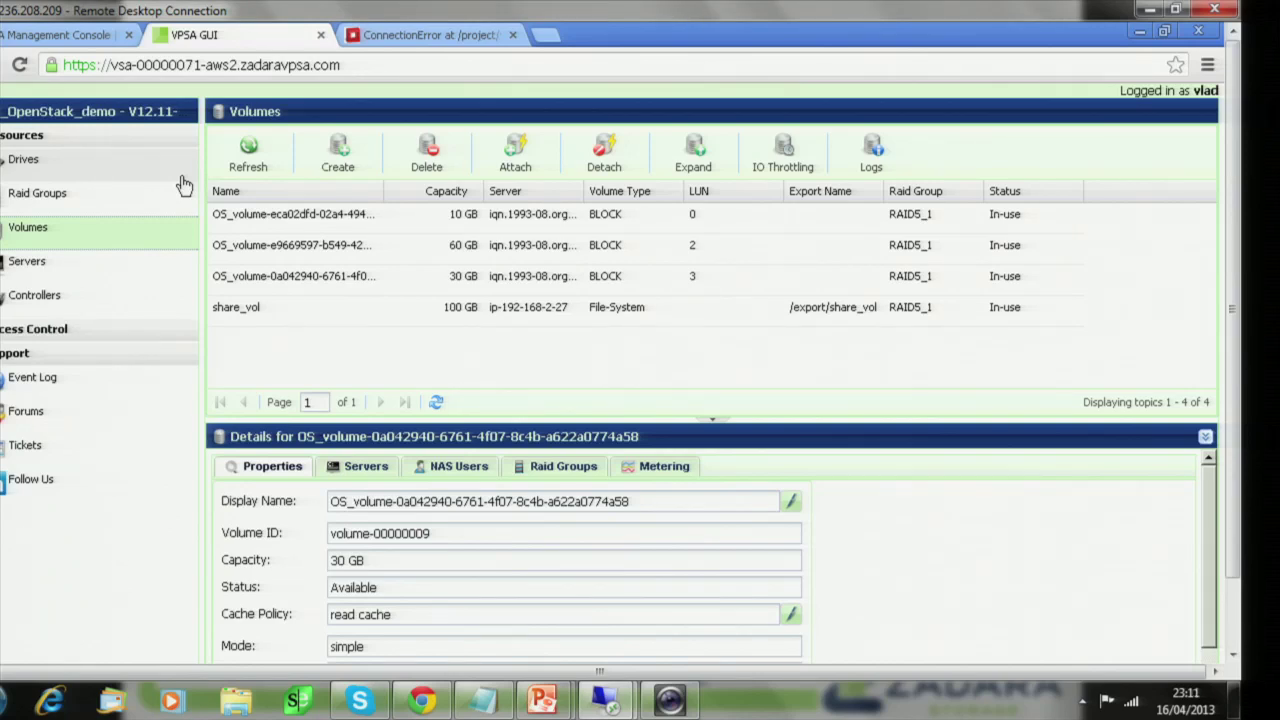
left_click(127, 179)
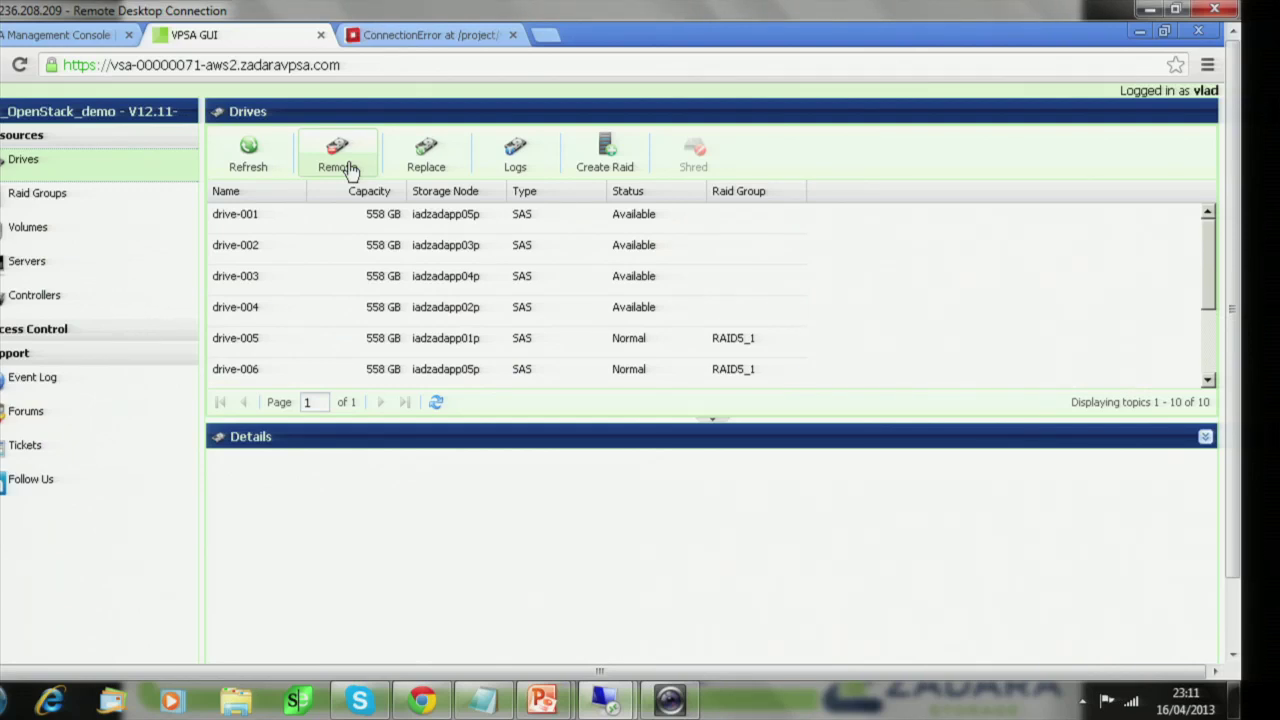
left_click(324, 217)
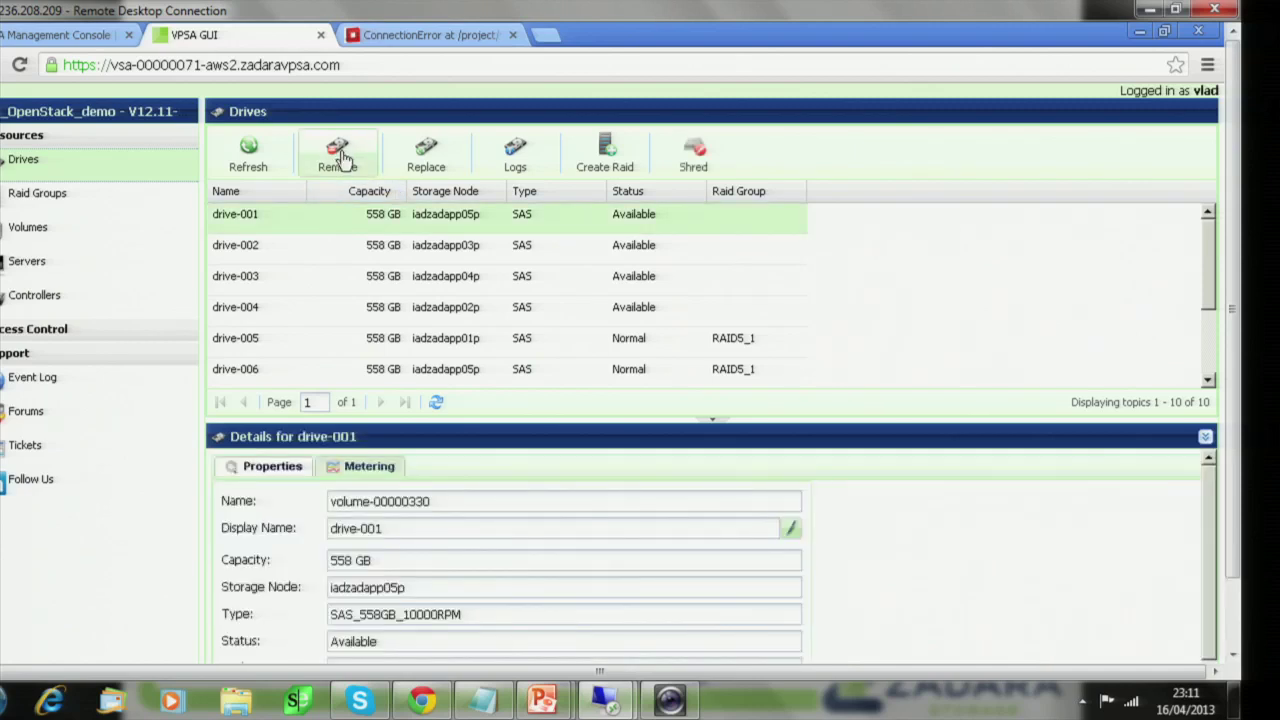
left_click(340, 155)
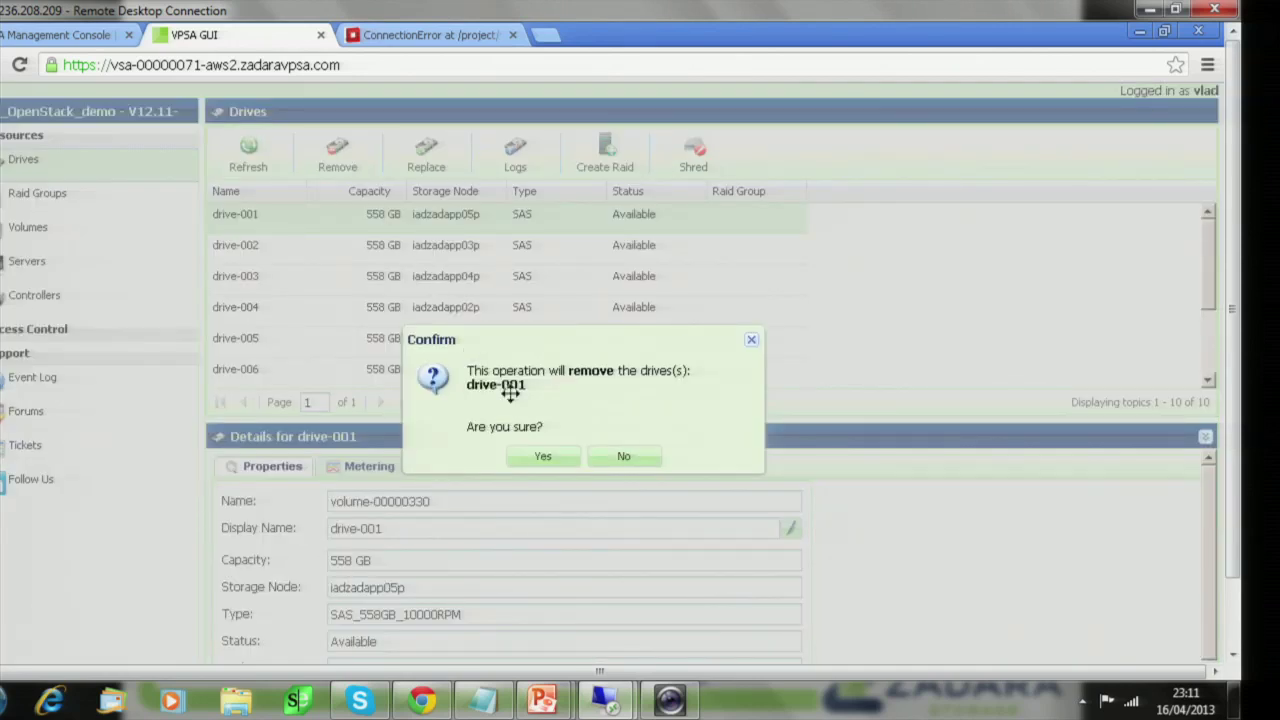
left_click(543, 456)
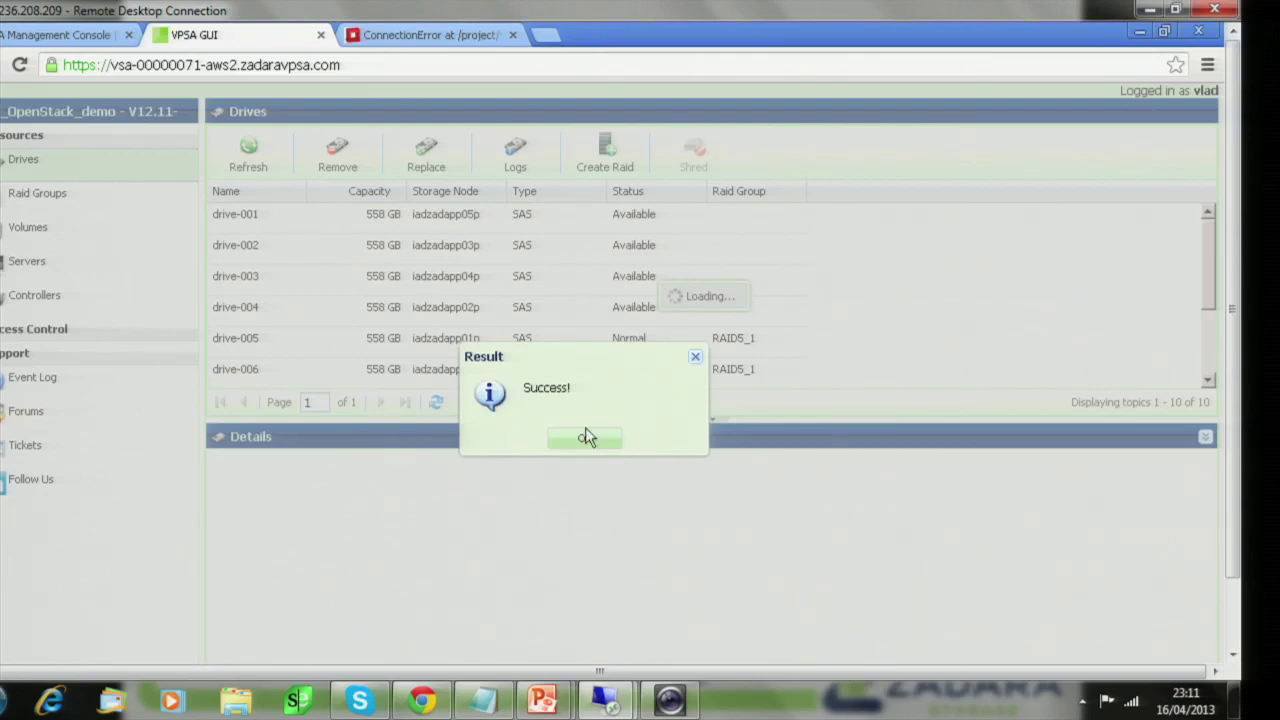
left_click(586, 442)
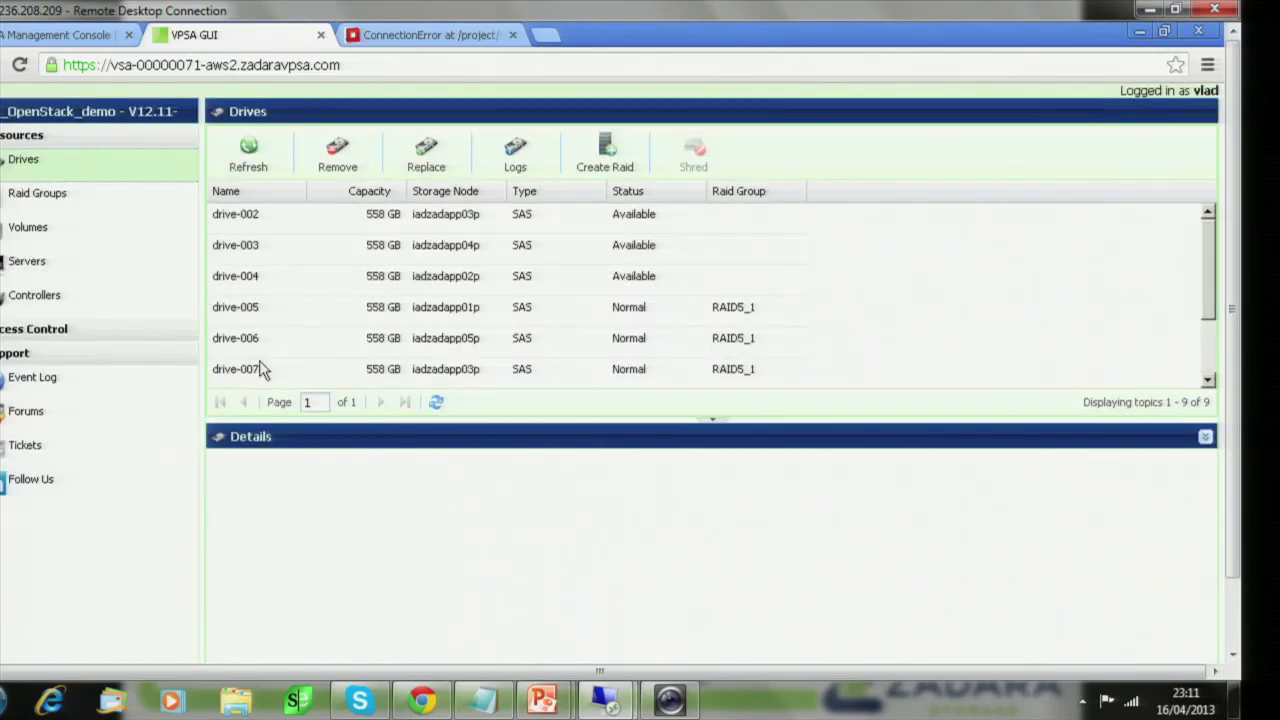
- Create a manually configured RAID 1 group named r1 with 2-way mirroring from drive-002 and drive-003
left_click(97, 207)
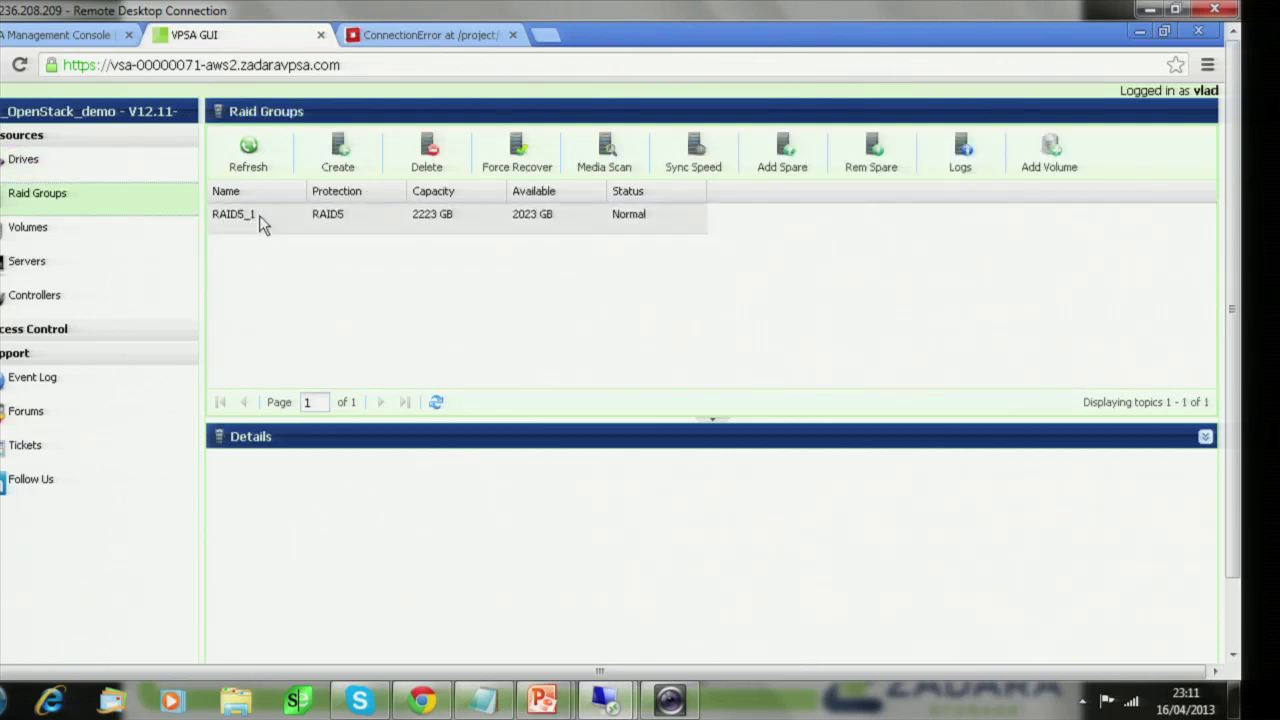
left_click(340, 160)
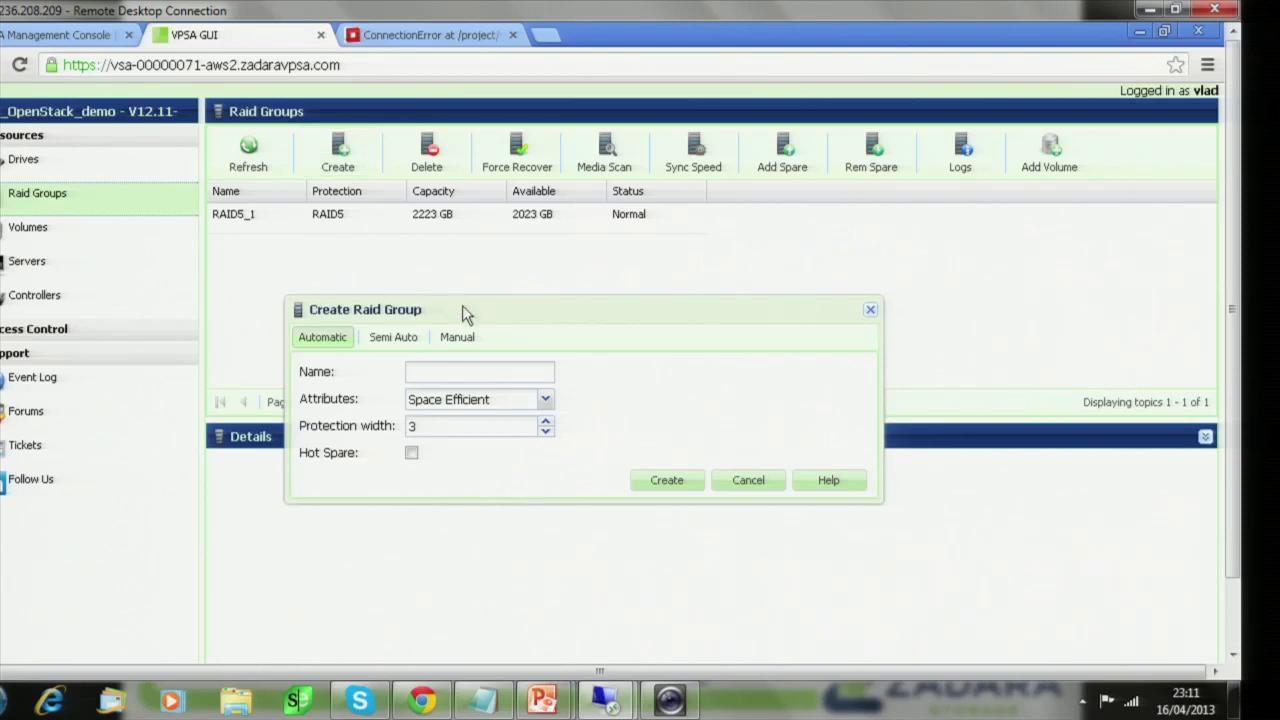
left_click(458, 339)
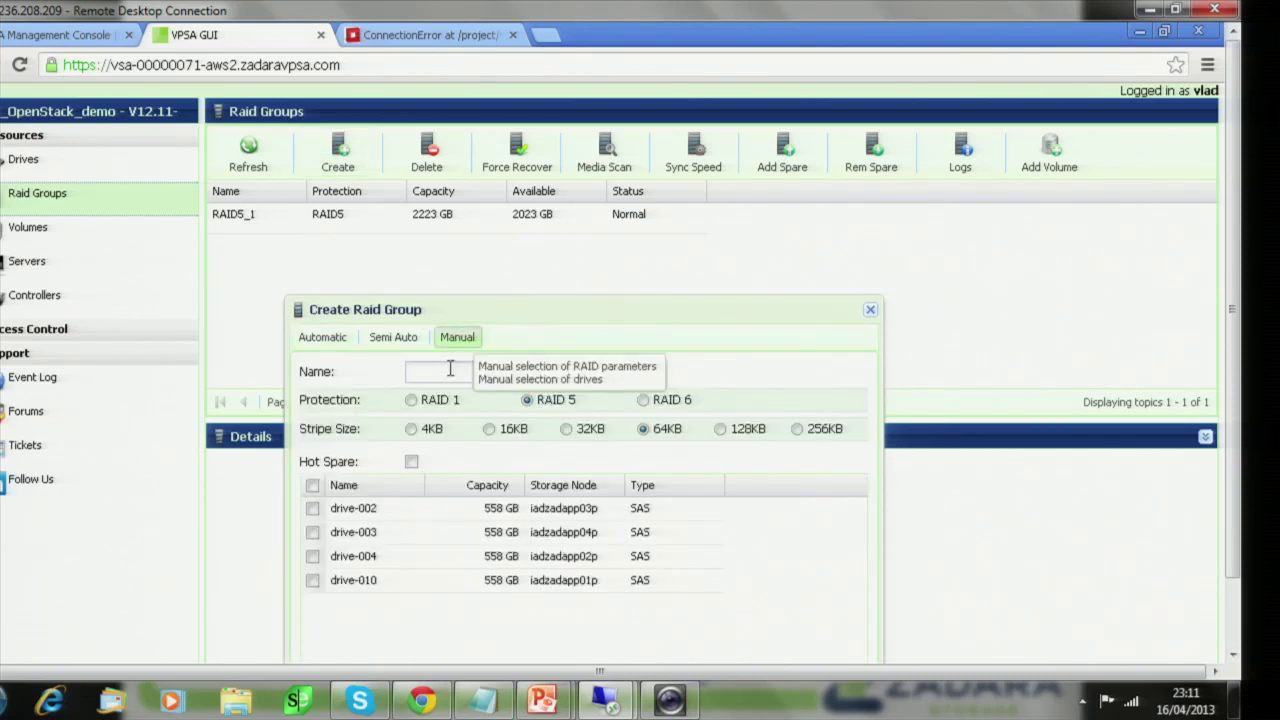
left_click(423, 402)
left_click(431, 371)
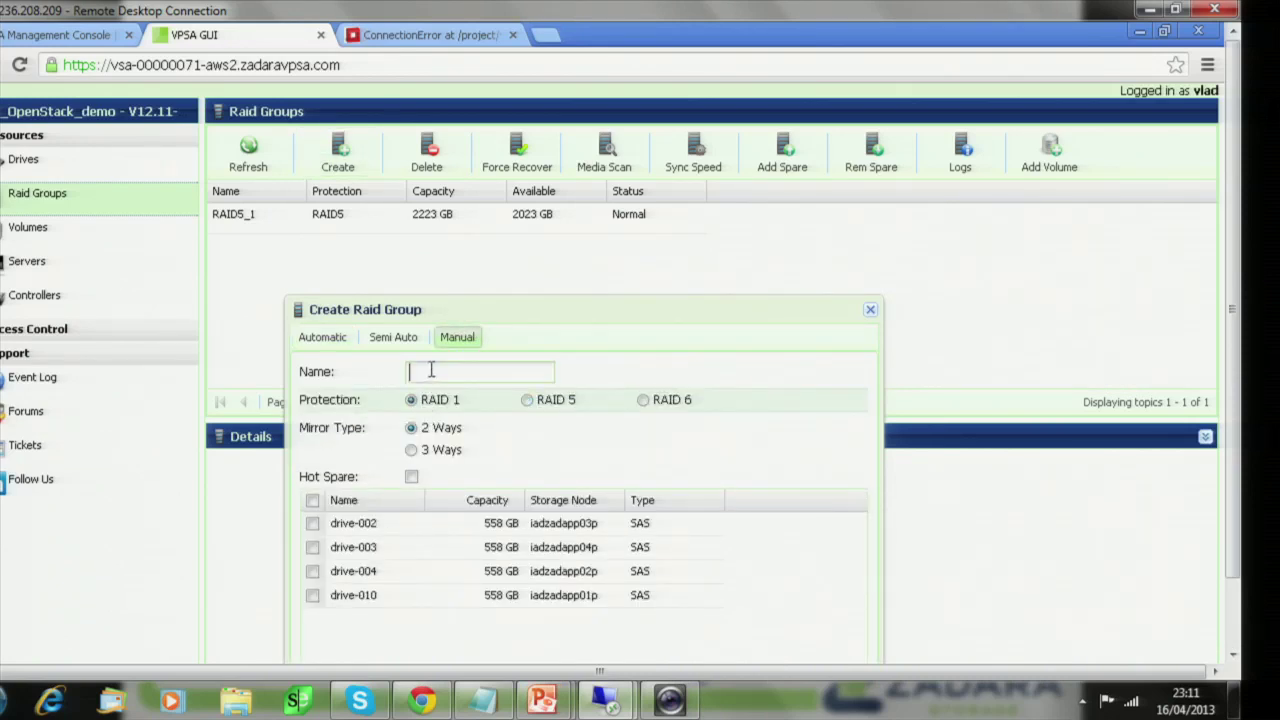
type("r1")
left_click(312, 523)
left_click(312, 547)
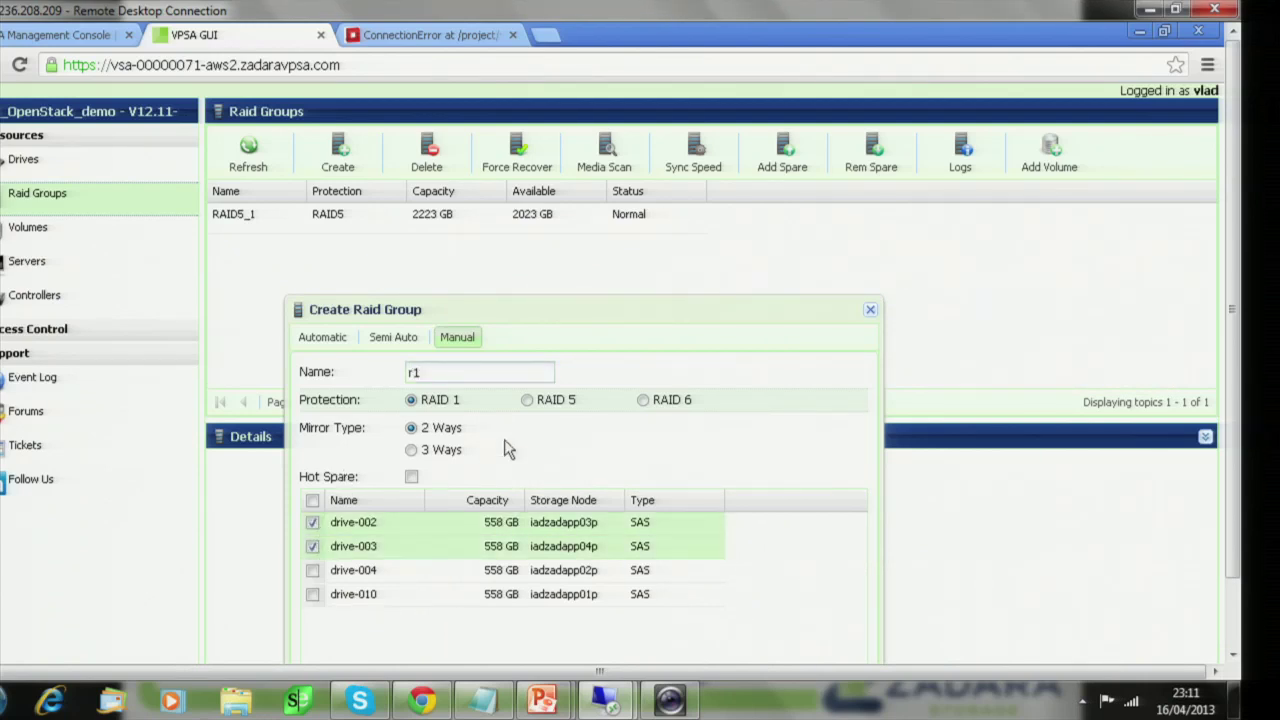
left_click(1231, 450)
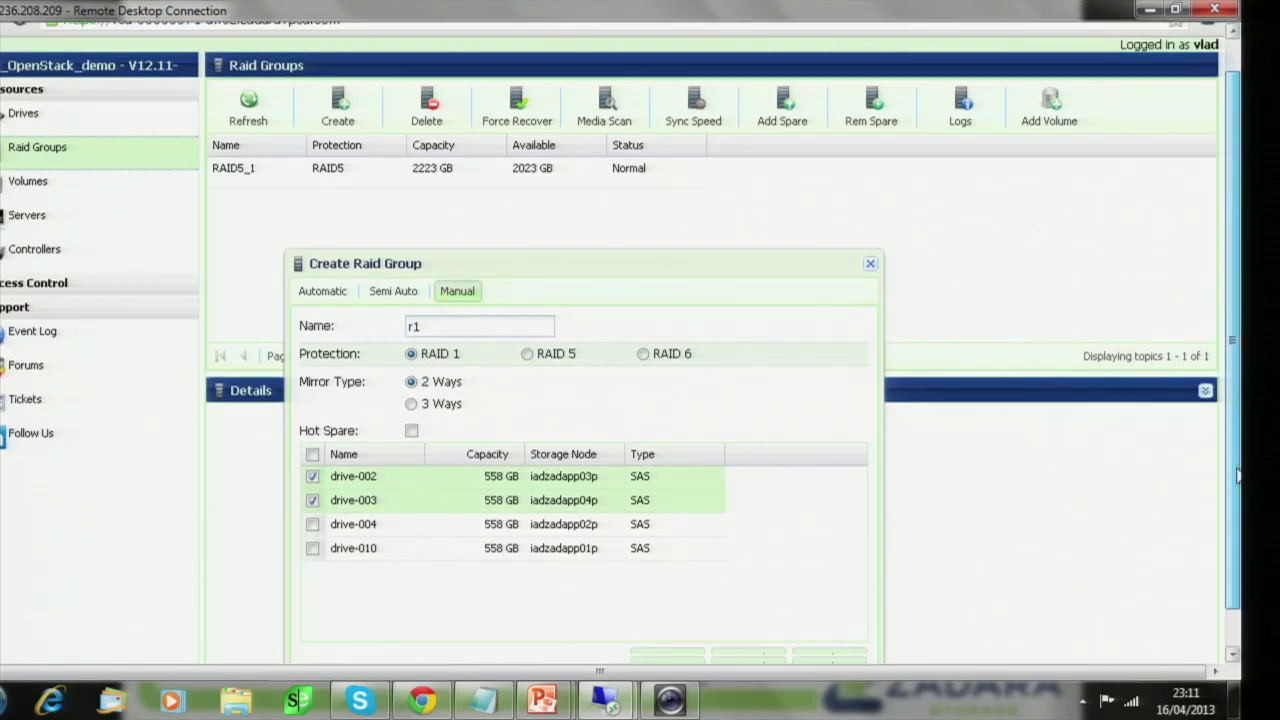
left_click(663, 628)
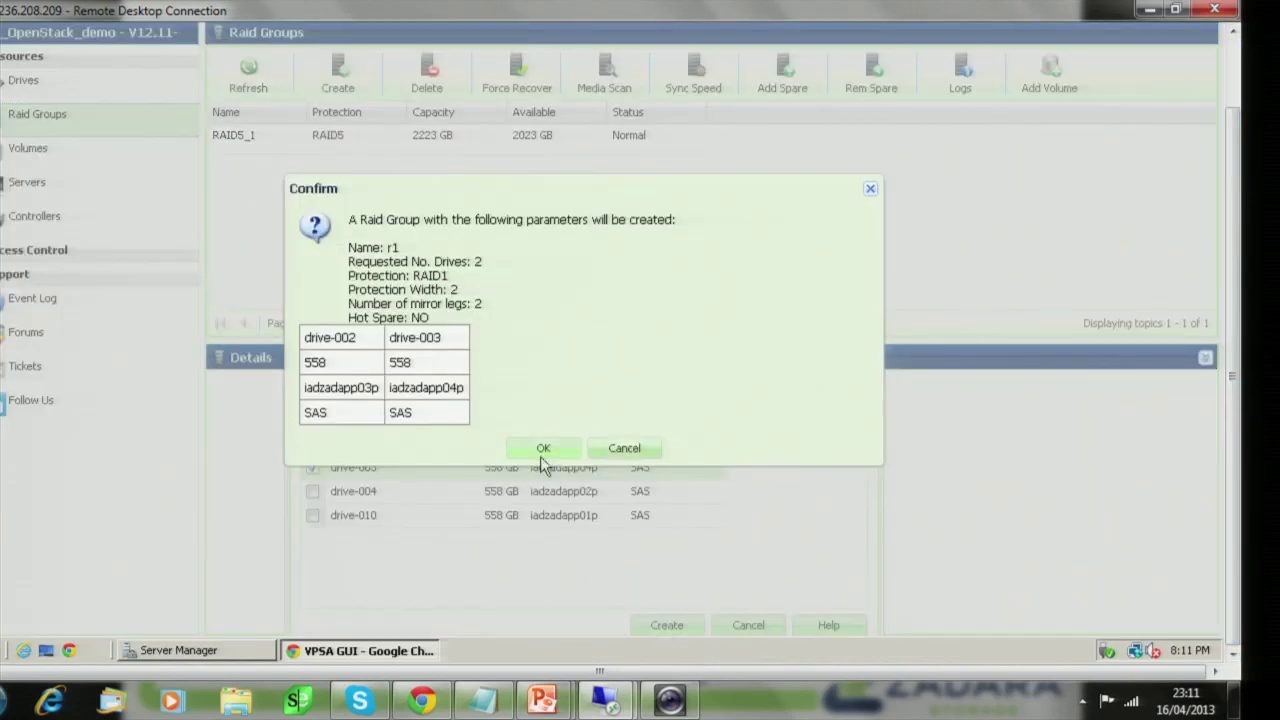
left_click(543, 450)
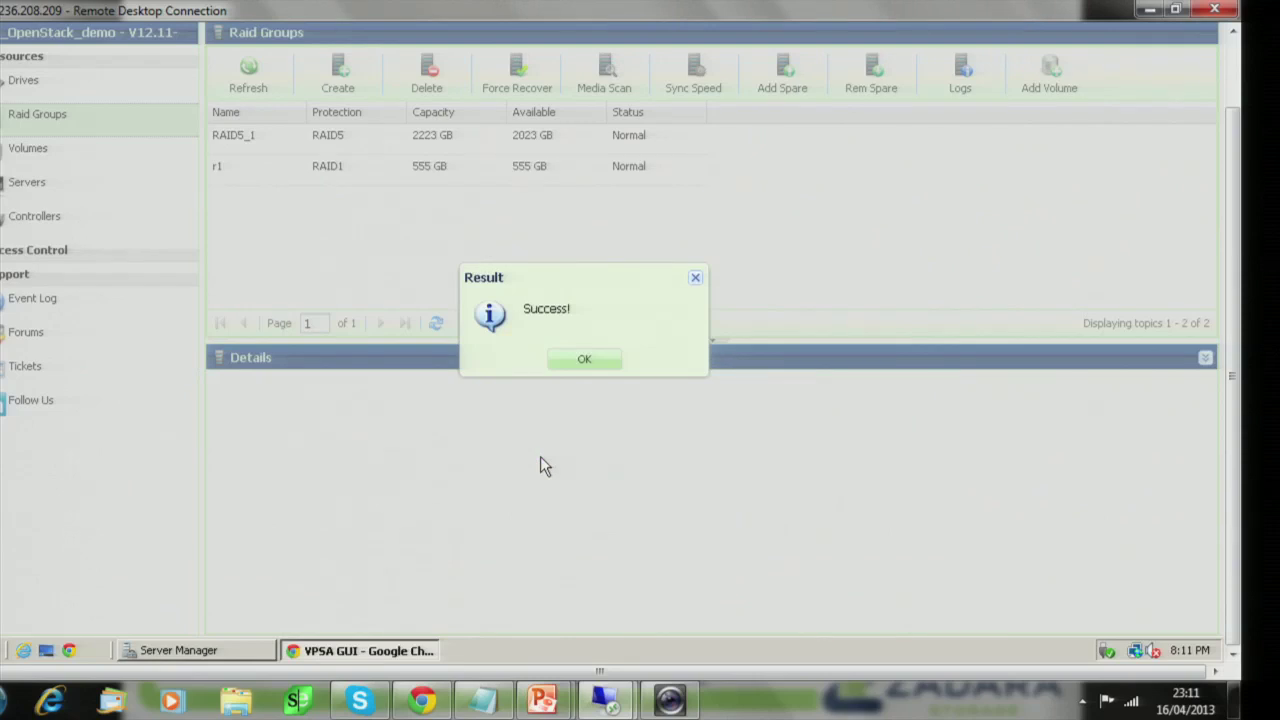
left_click(586, 364)
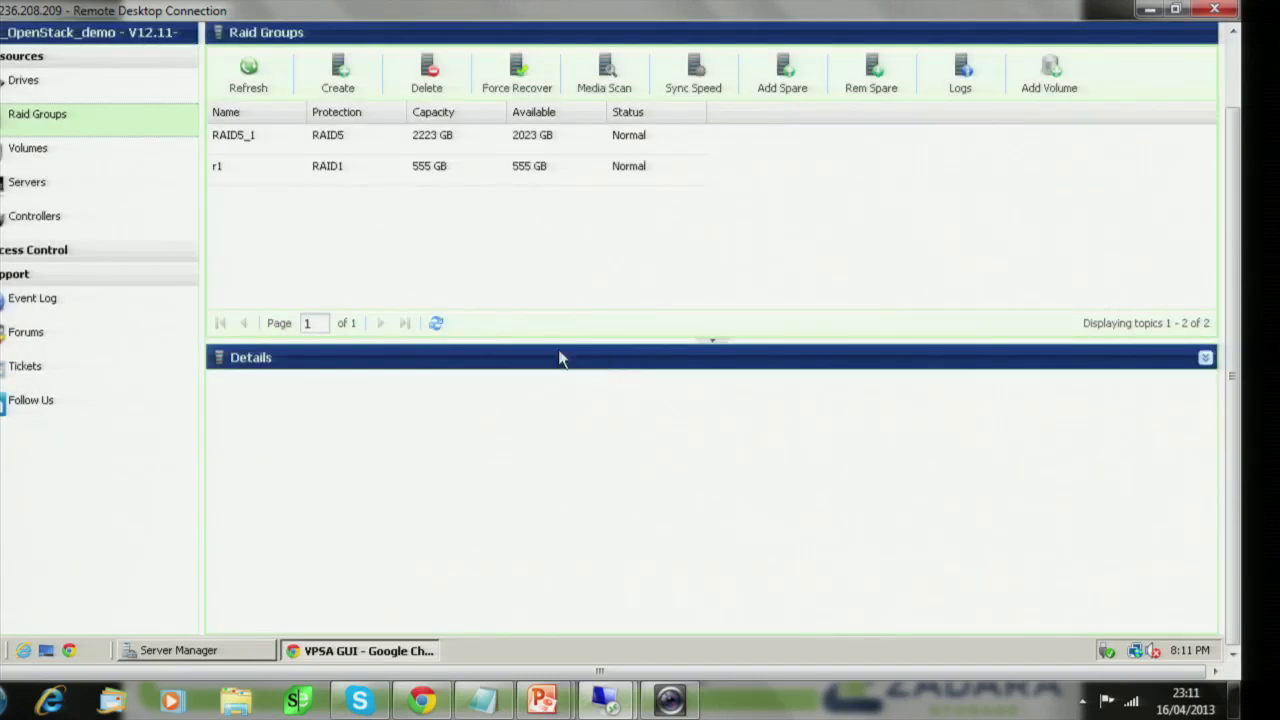
- Review the VPSA's volumes, servers and controllers, including the properties of the active controller vsa-00000071-vc-0
left_click(68, 162)
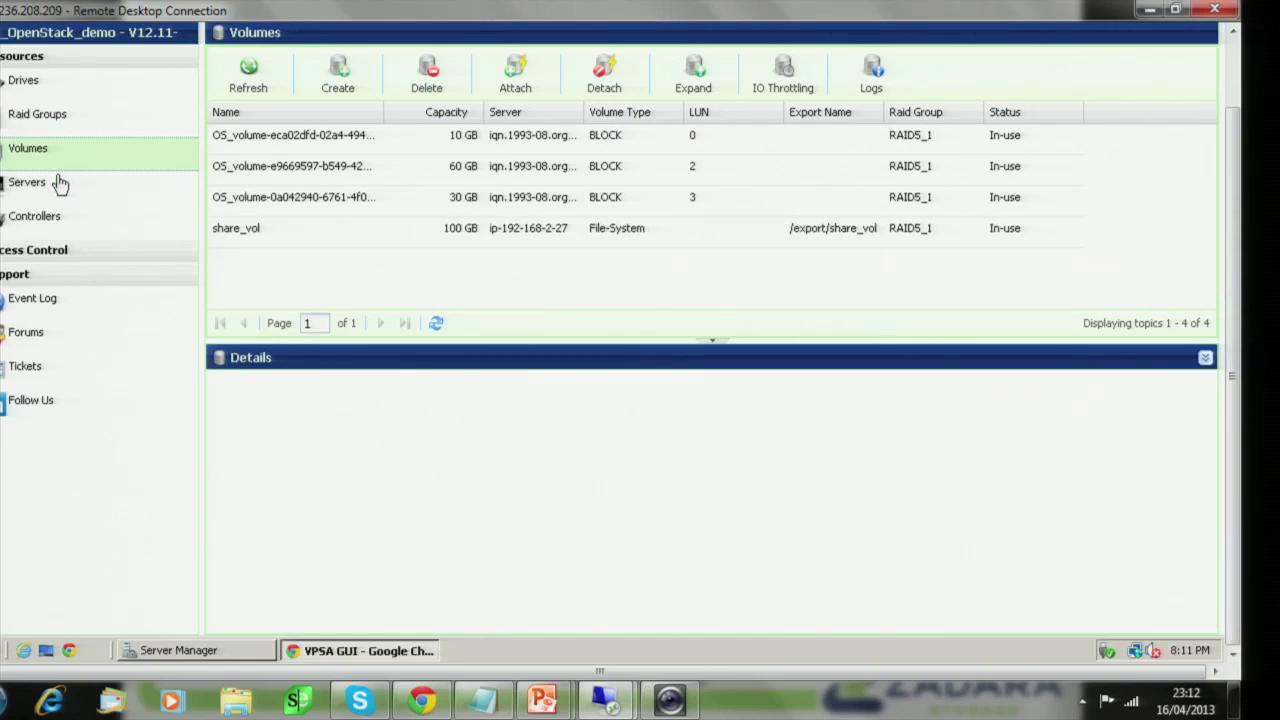
left_click(55, 192)
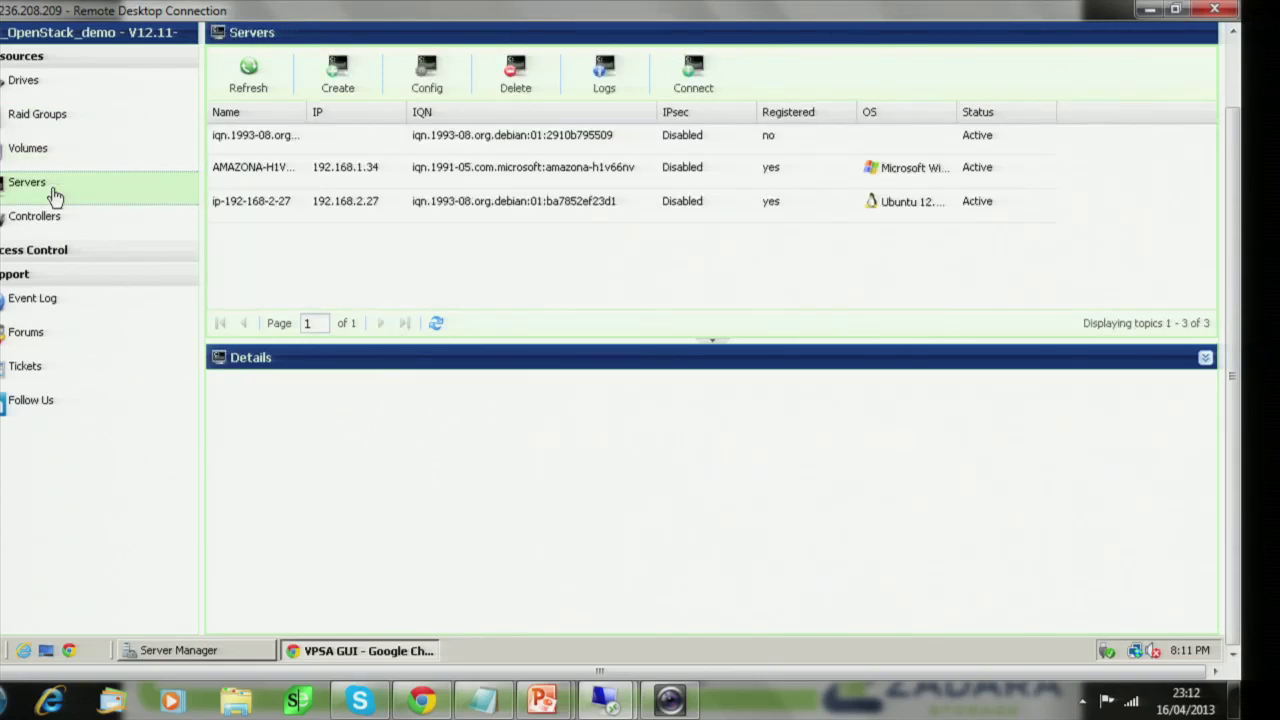
left_click(52, 222)
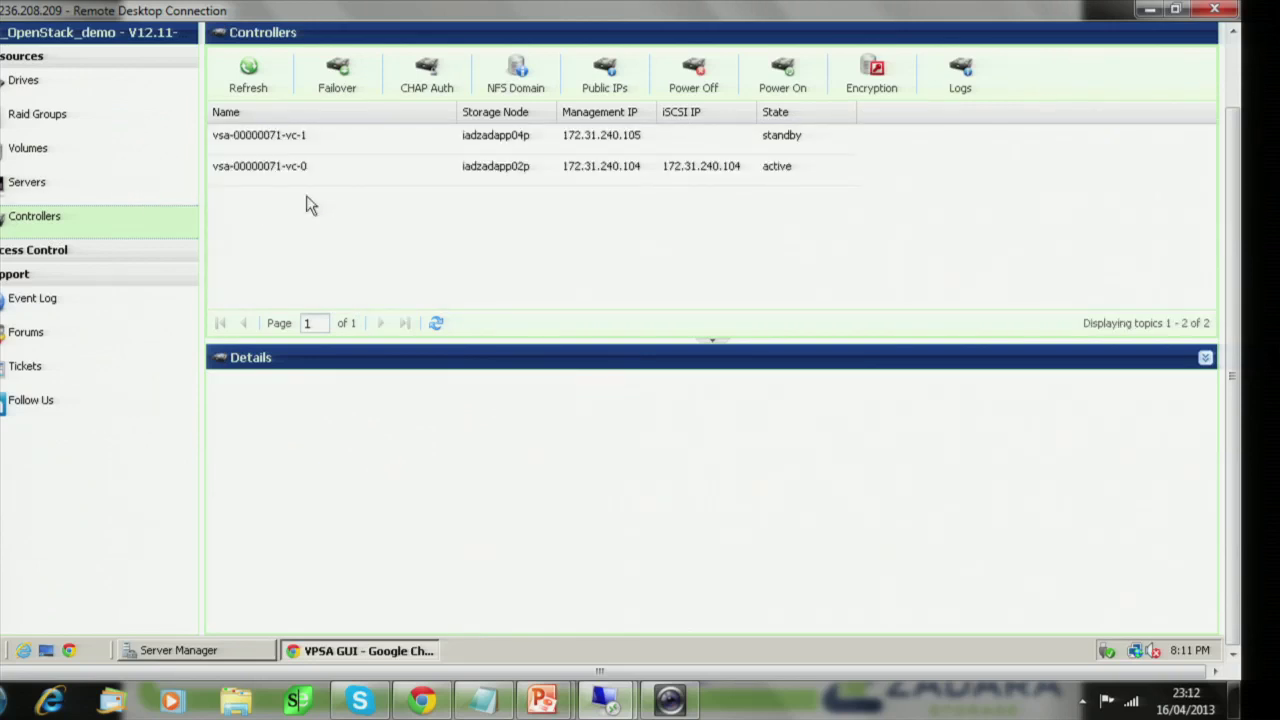
left_click(310, 167)
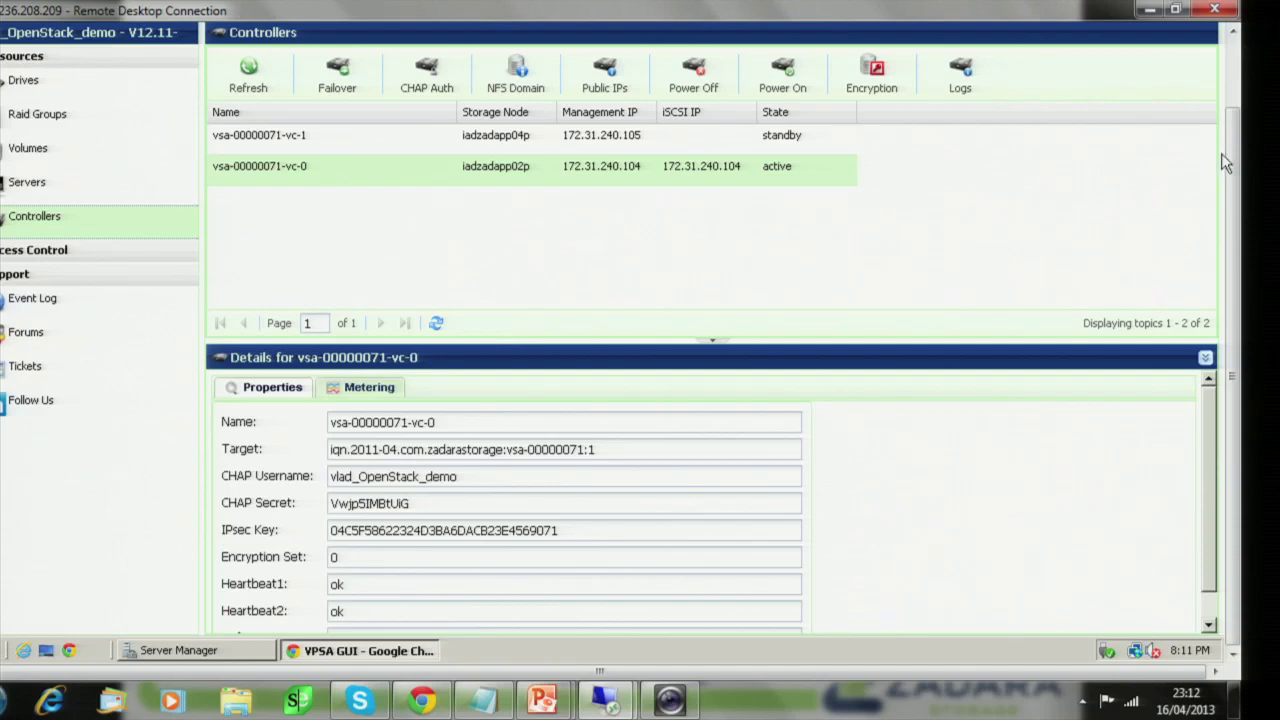
left_click_drag(1235, 160, 1235, 86)
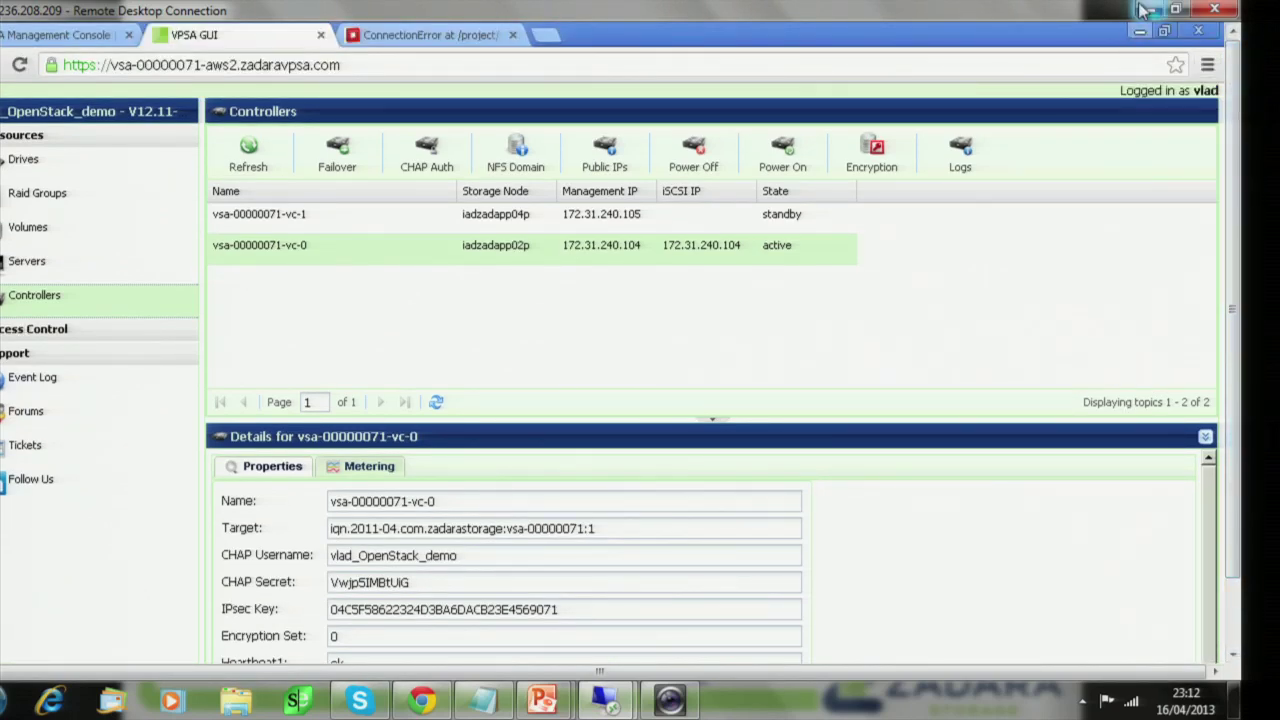
- Switch to the other Remote Desktop session, which has the VPSA Volumes page with db-data1 and db-data2 open
key("alt+Tab")
key("alt+Tab")
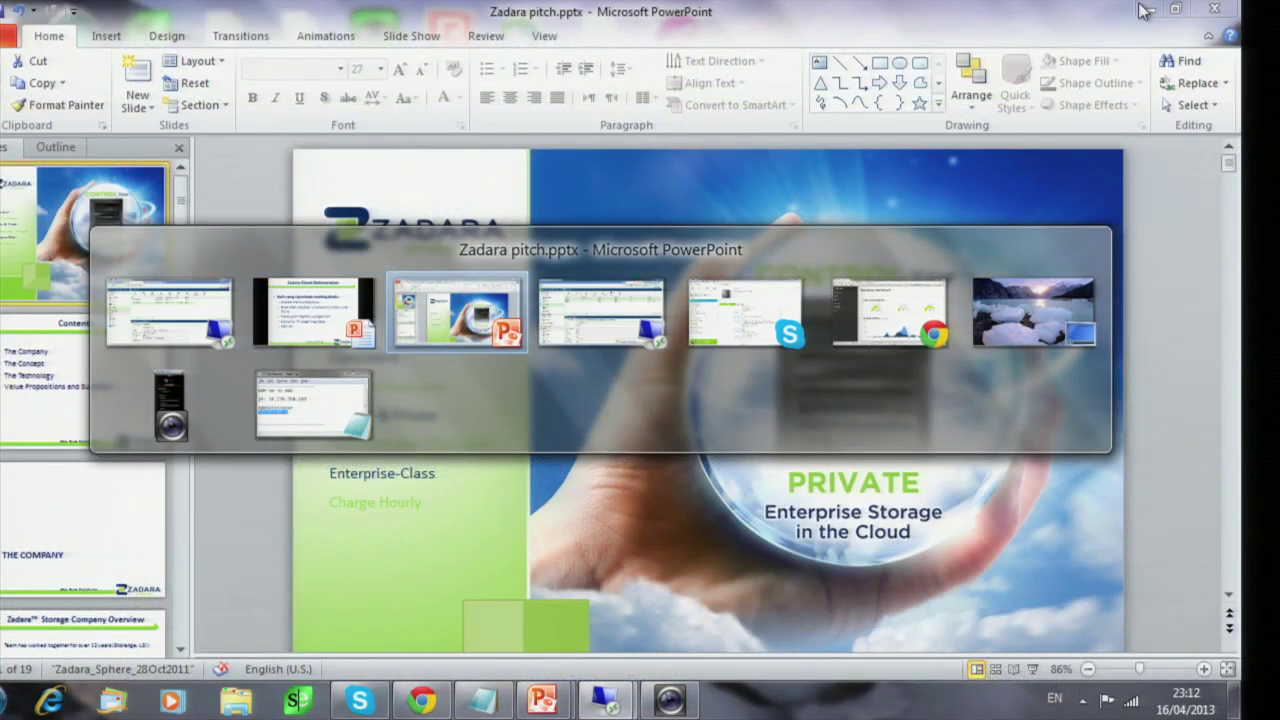
key("alt+Tab")
left_click(1145, 10)
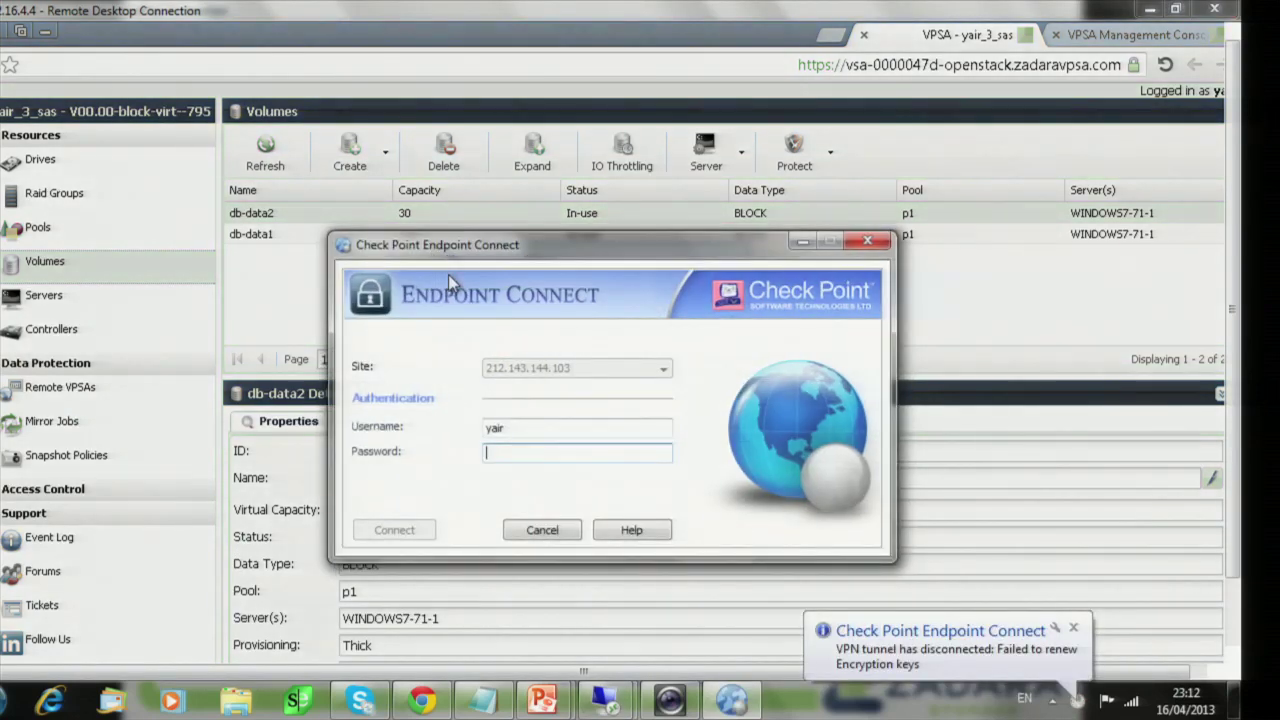
- Enter the VPN account password in Check Point Endpoint Connect, connect, and cancel the remote session's reconnection attempt
left_click(534, 453)
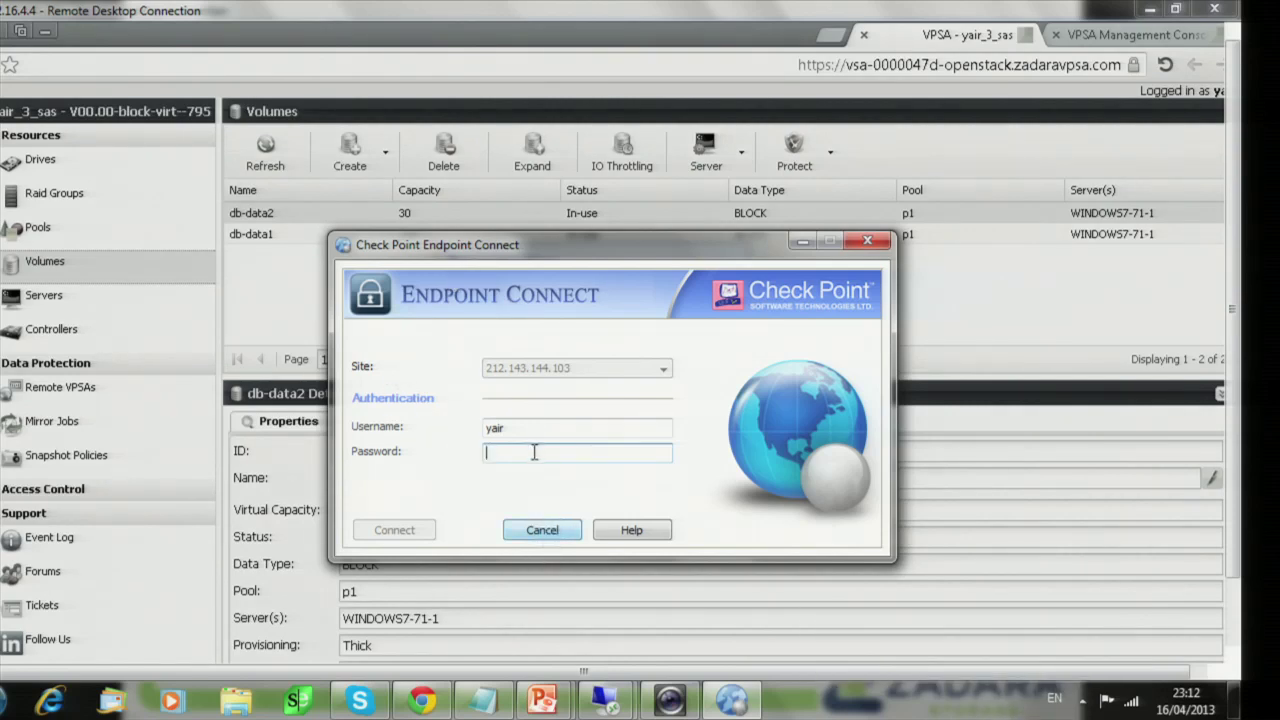
type("*")
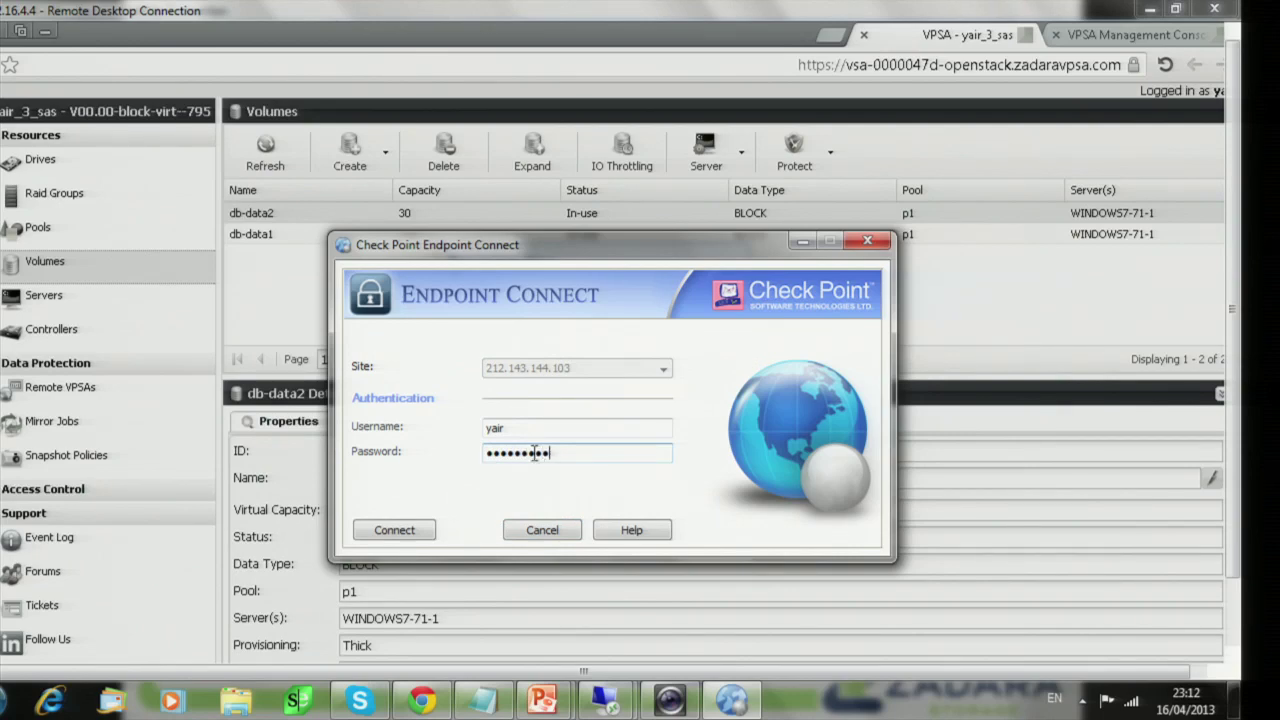
left_click(400, 530)
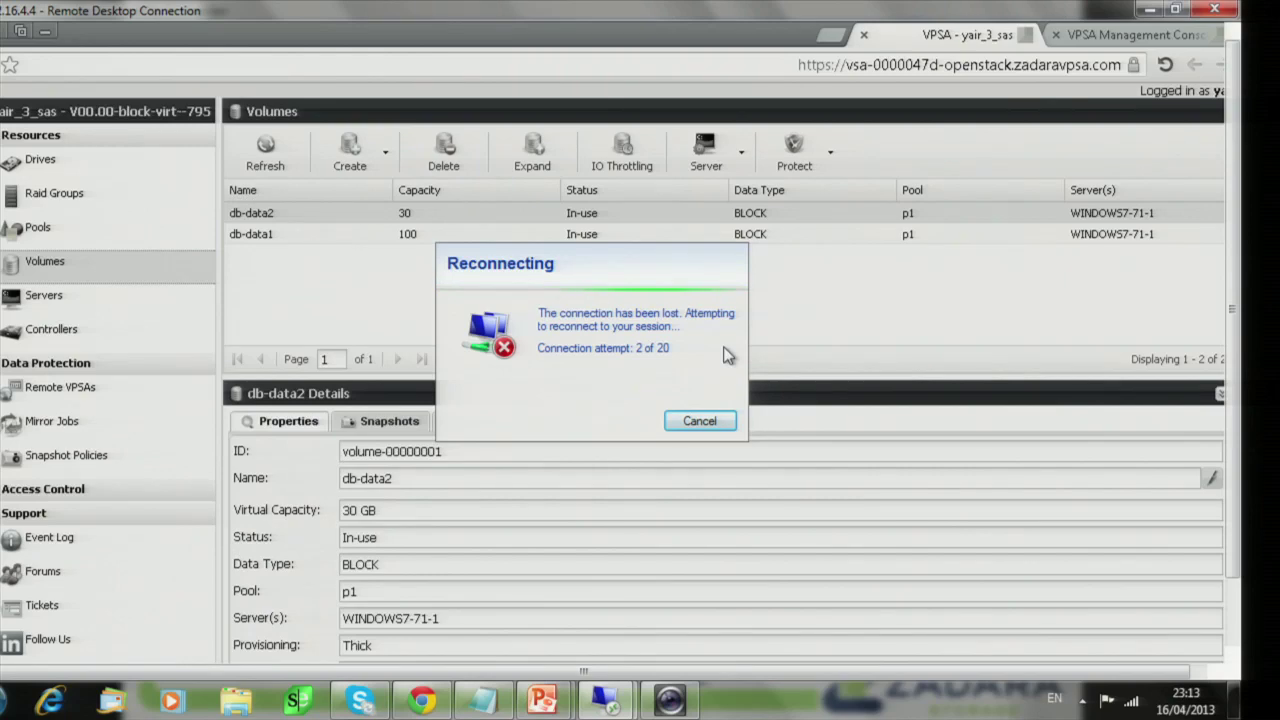
left_click(701, 421)
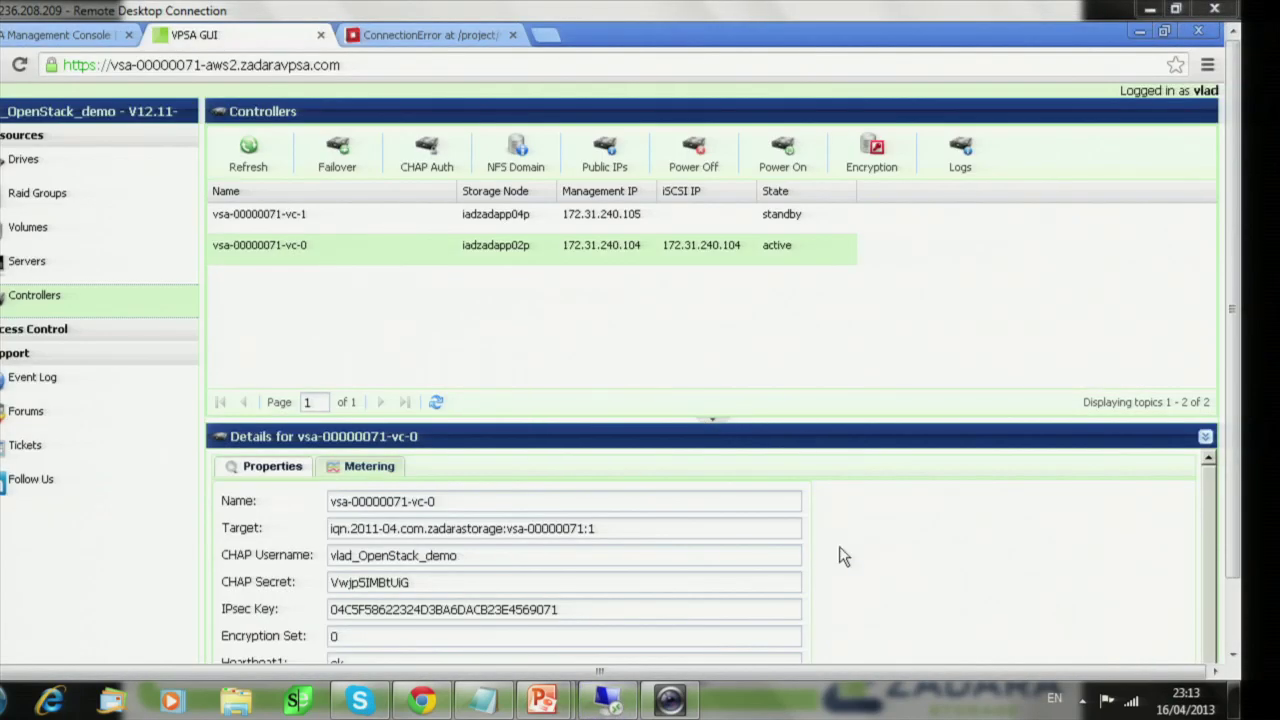
left_click(1105, 698)
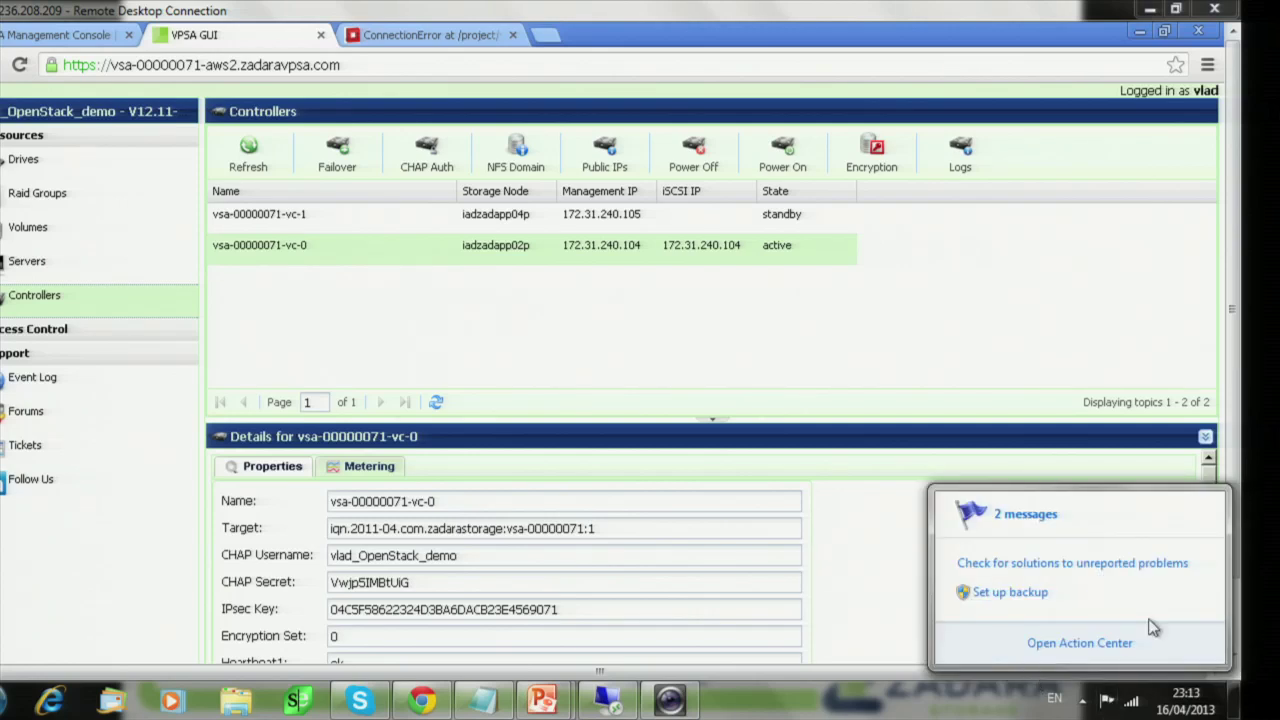
left_click(962, 339)
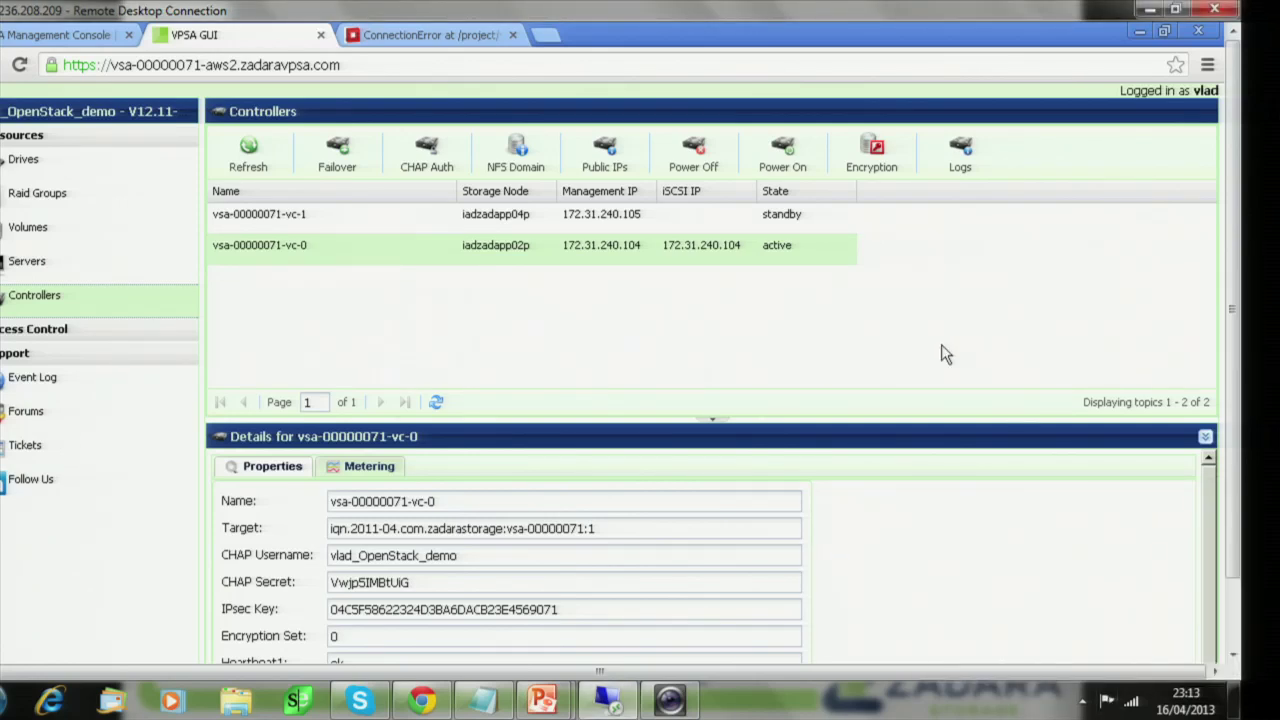
- Switch to the Zadara pitch presentation in PowerPoint, resume its slide show and advance to the slide "How Zadara Fits into Enterprise Storage"
key("alt+Tab")
key("alt+Tab")
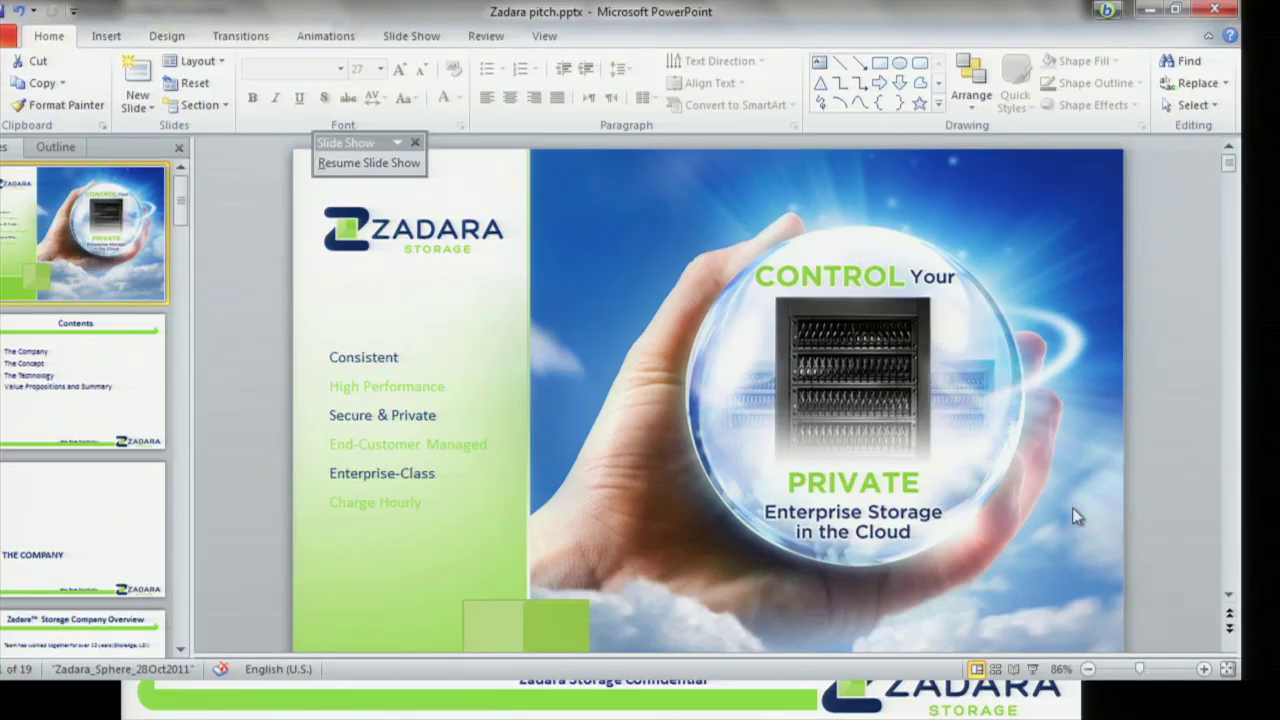
left_click(1032, 669)
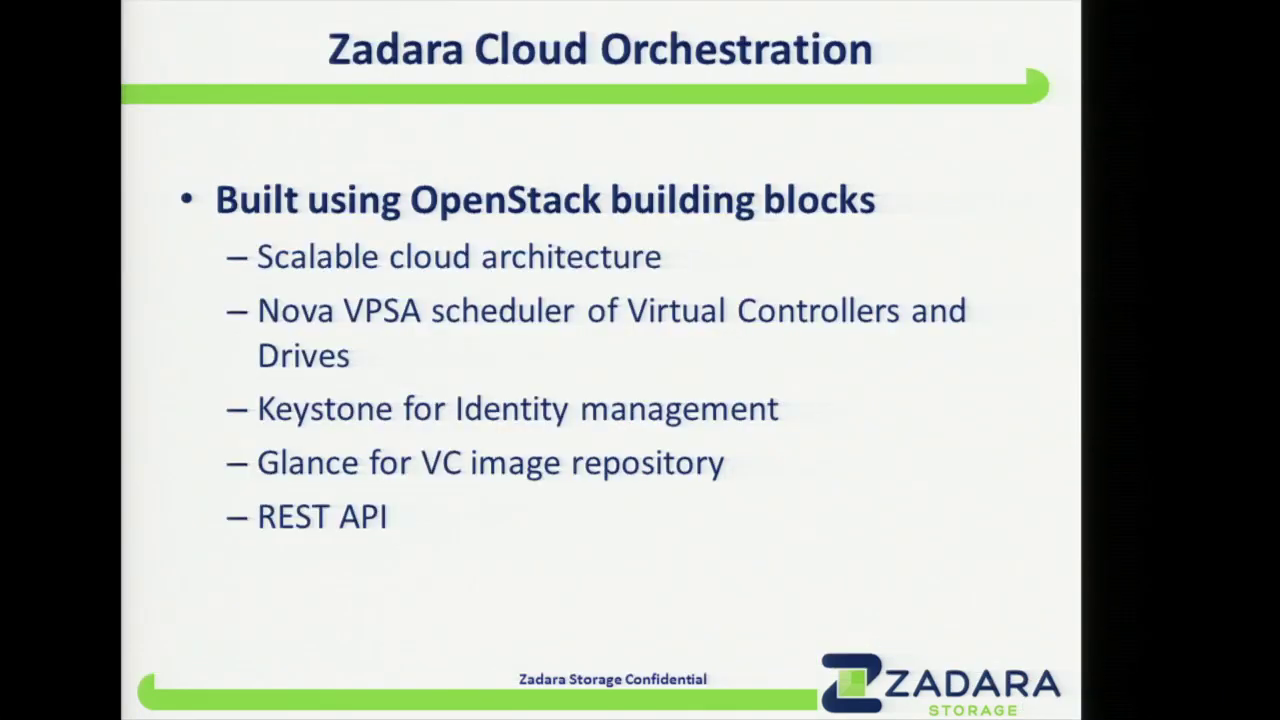
key("Right")
key("Right")
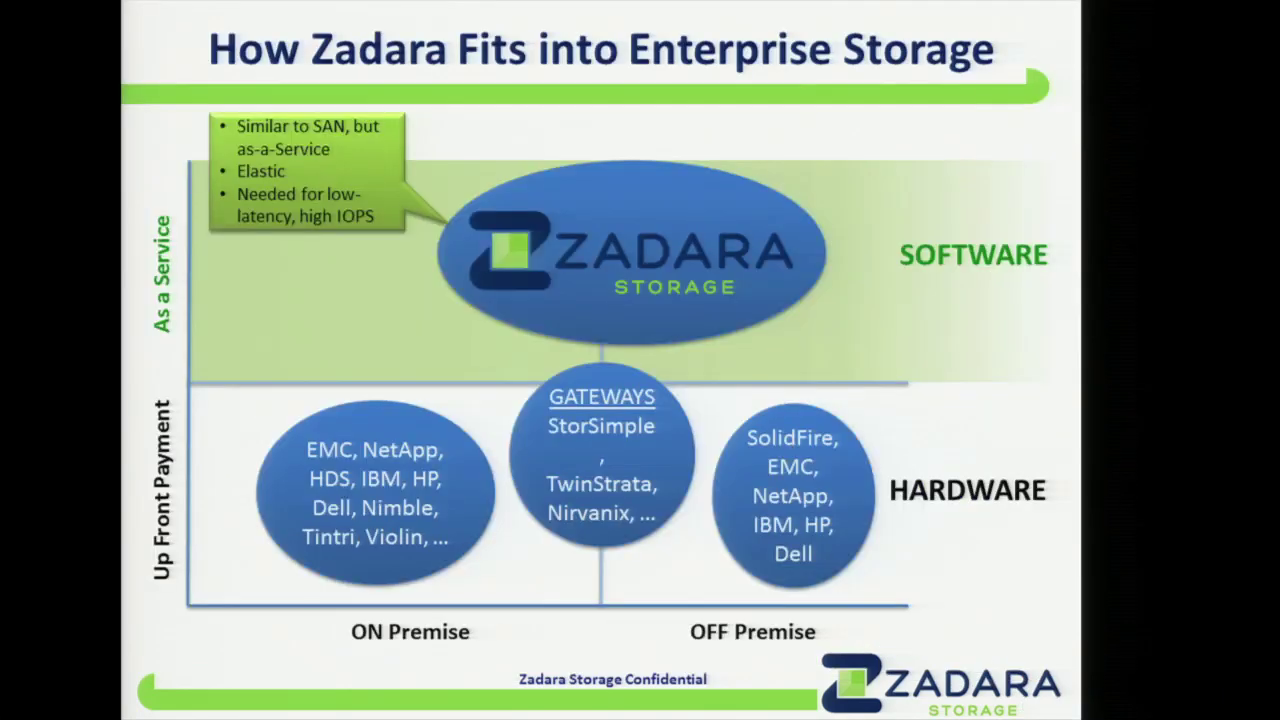